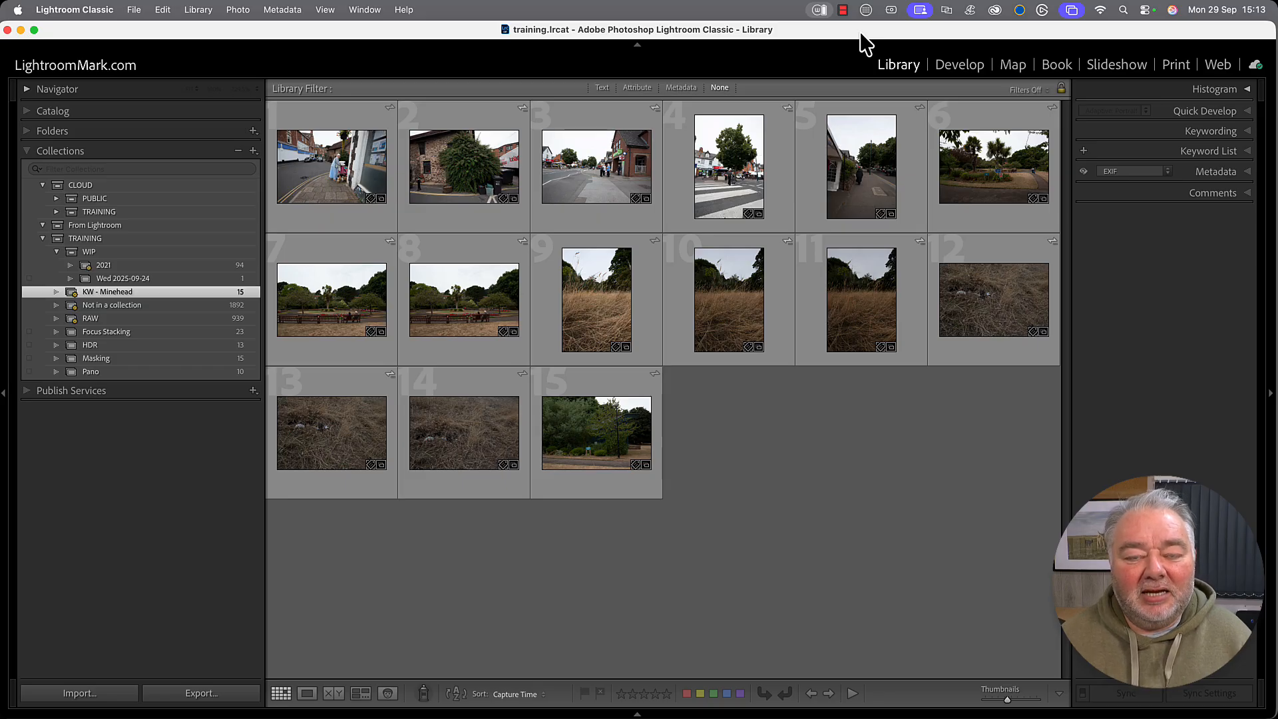
Collapse both side panels so the Minehead grid widens to ten columns.
key(Tab)
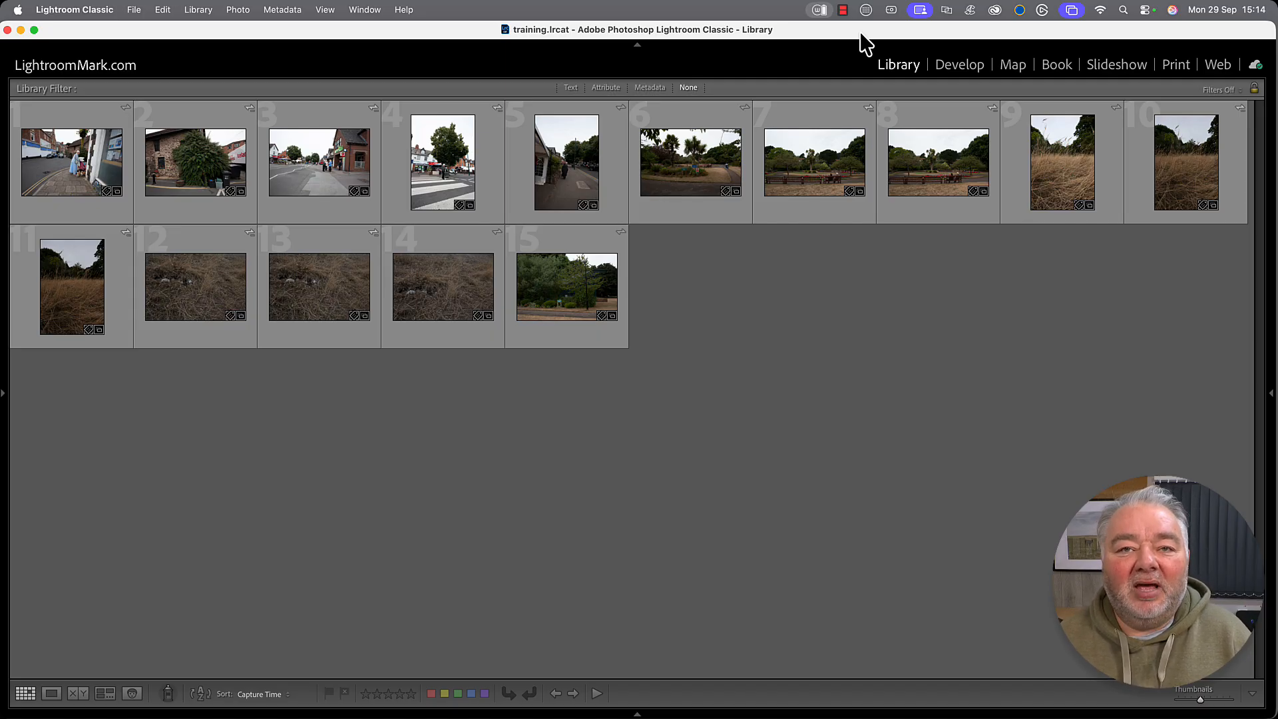
Restore the toolbar and enlarge the thumbnails to six Minehead photos per row.
key(t)
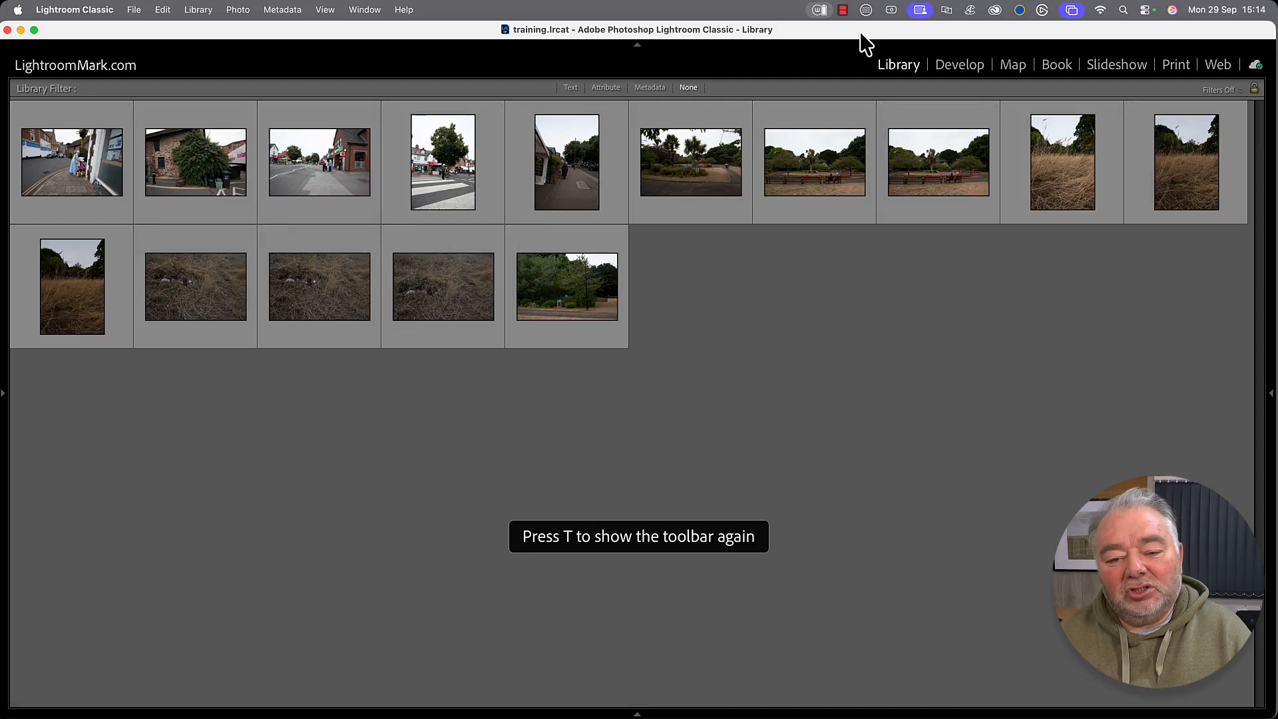
key(t)
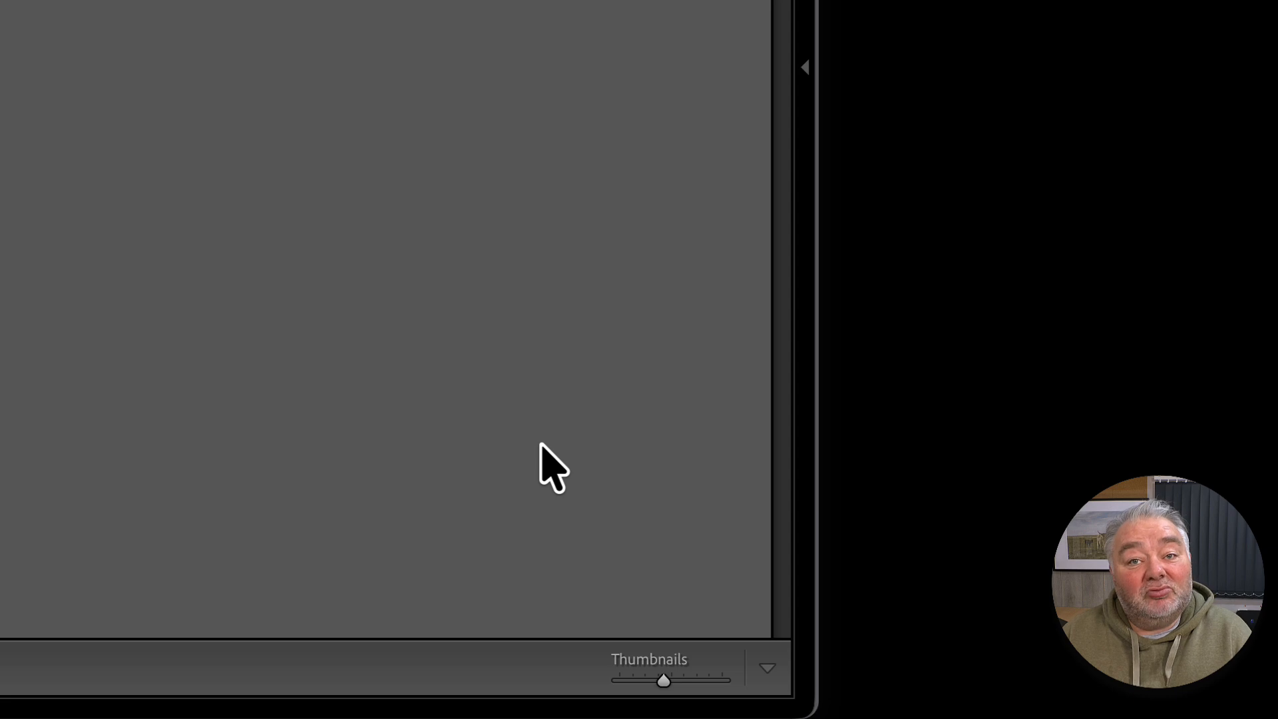
click(771, 679)
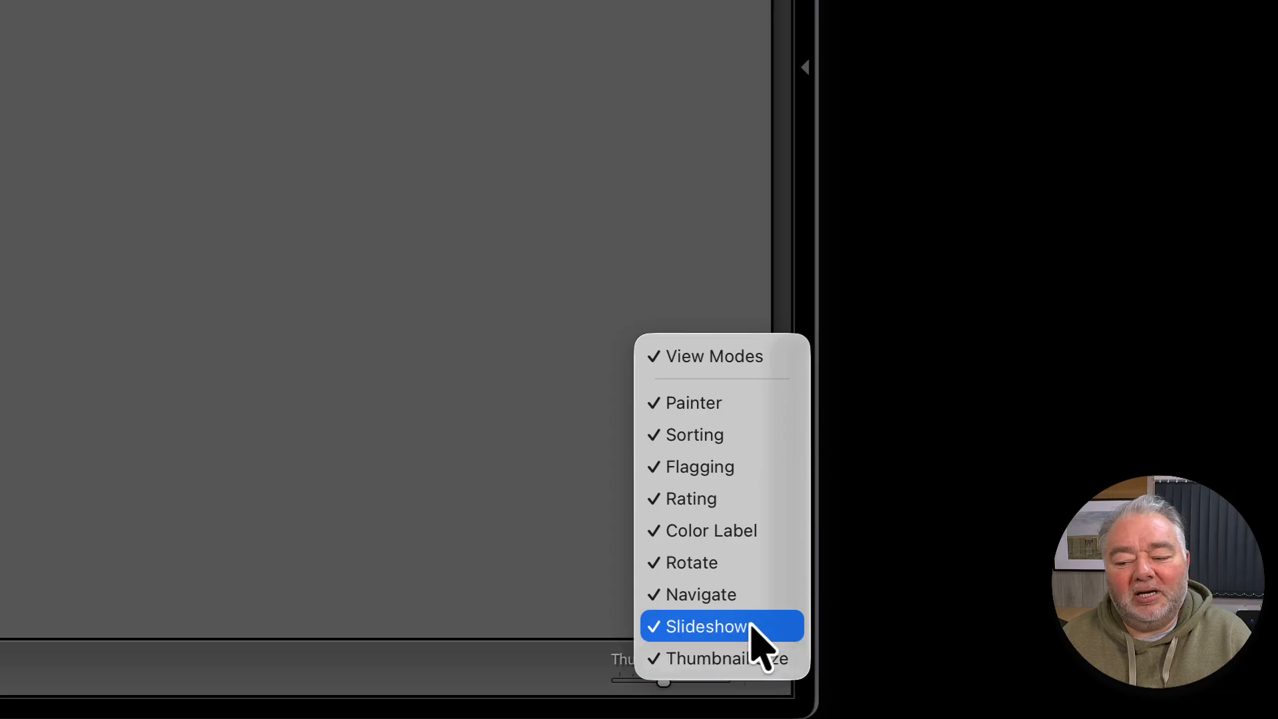
click(436, 559)
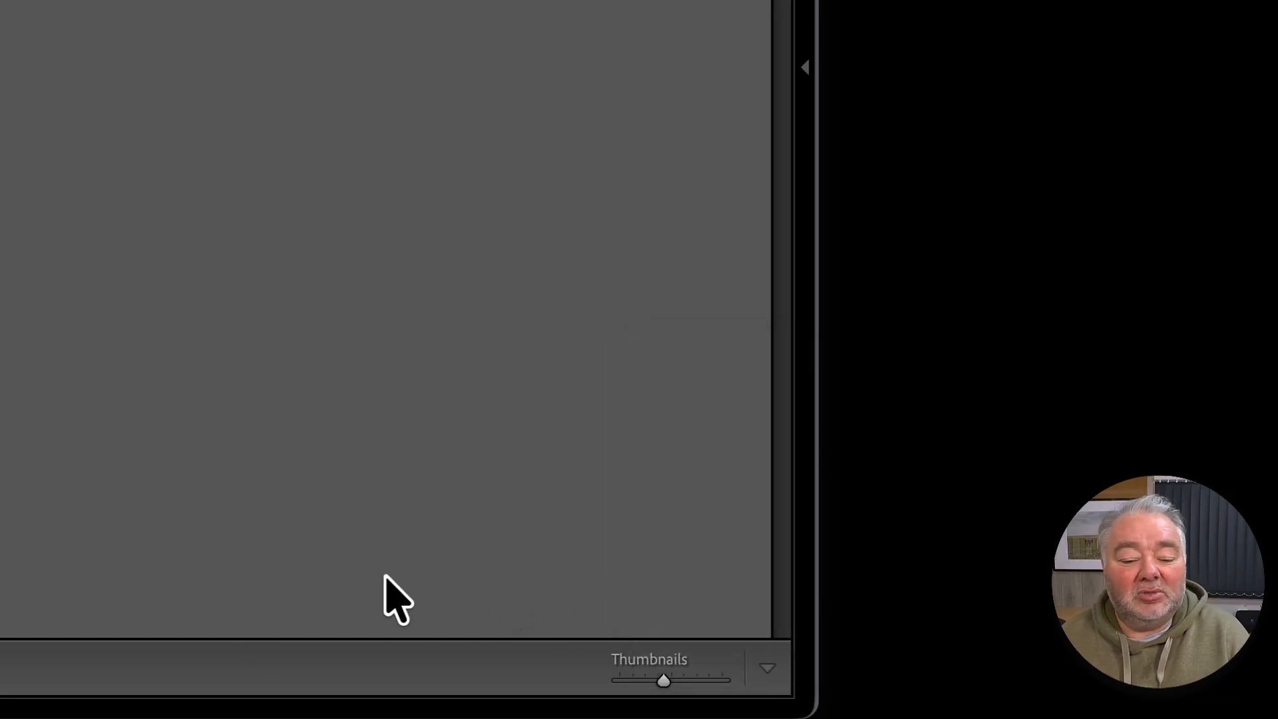
key(Tab)
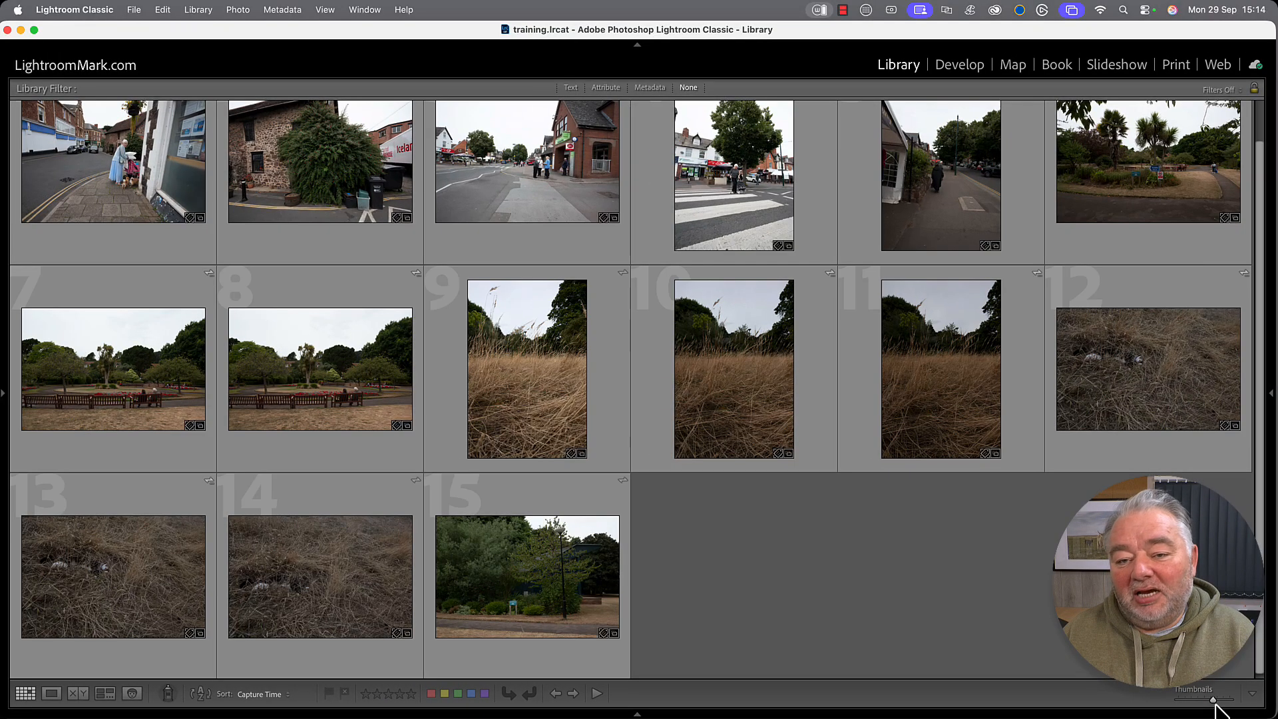
scroll(764, 619, up, 2)
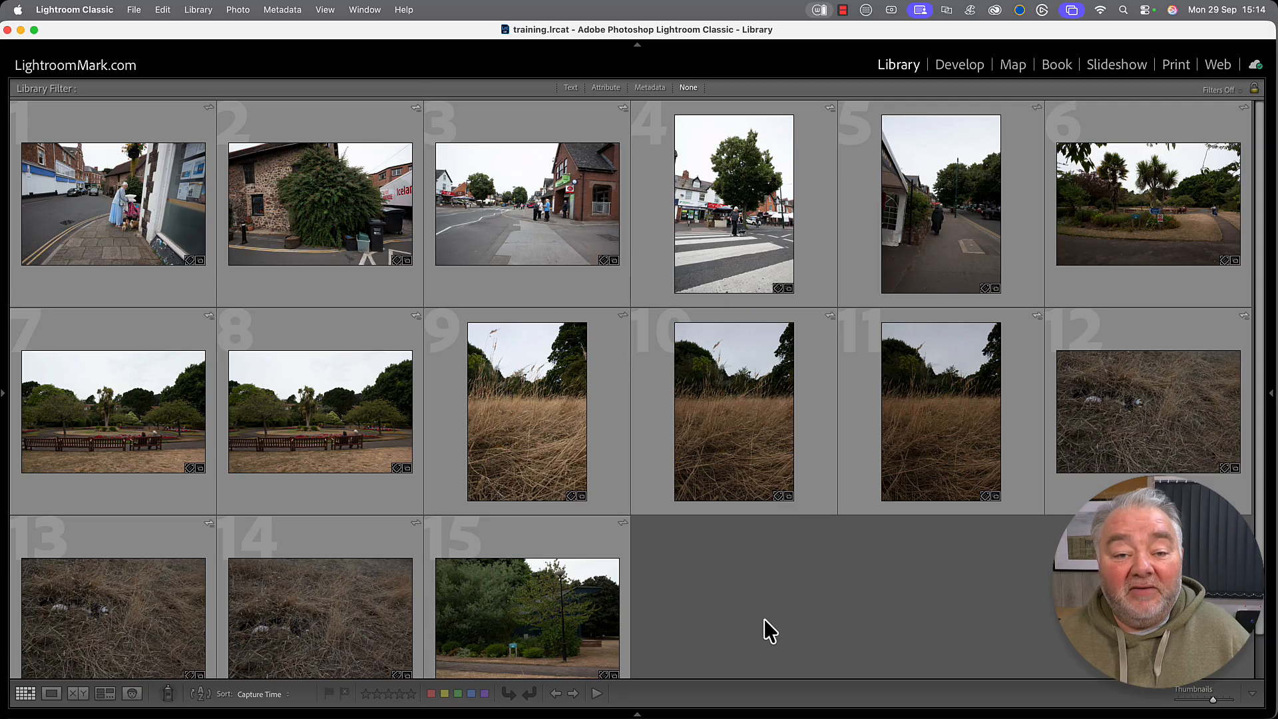
Select all 15 Minehead photos and build 1:1 previews for them.
key(super+a)
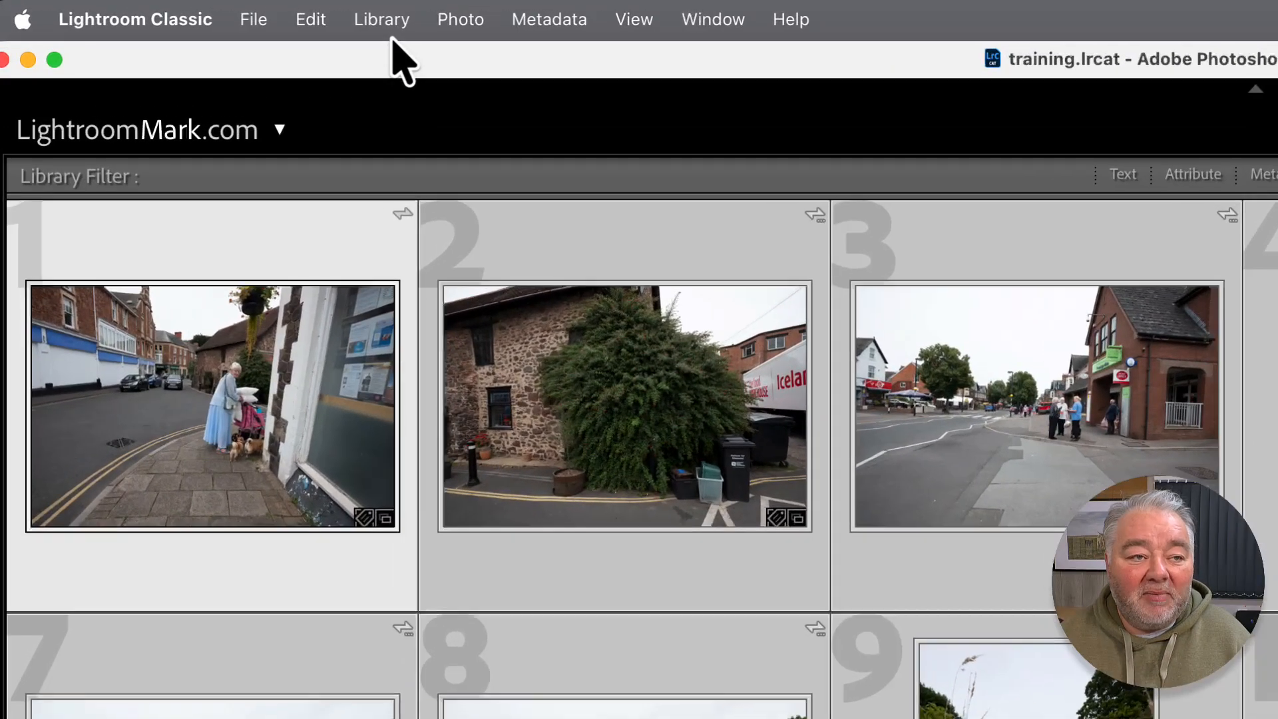
click(199, 10)
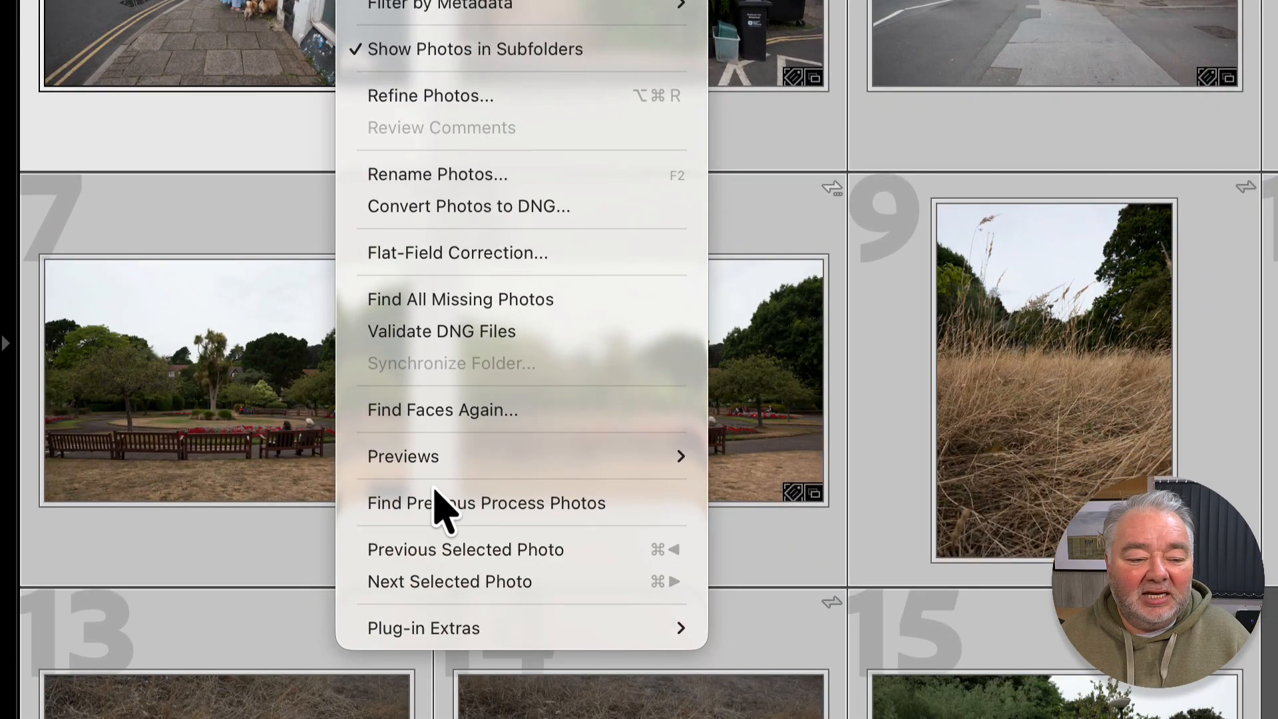
mouse_move(442, 457)
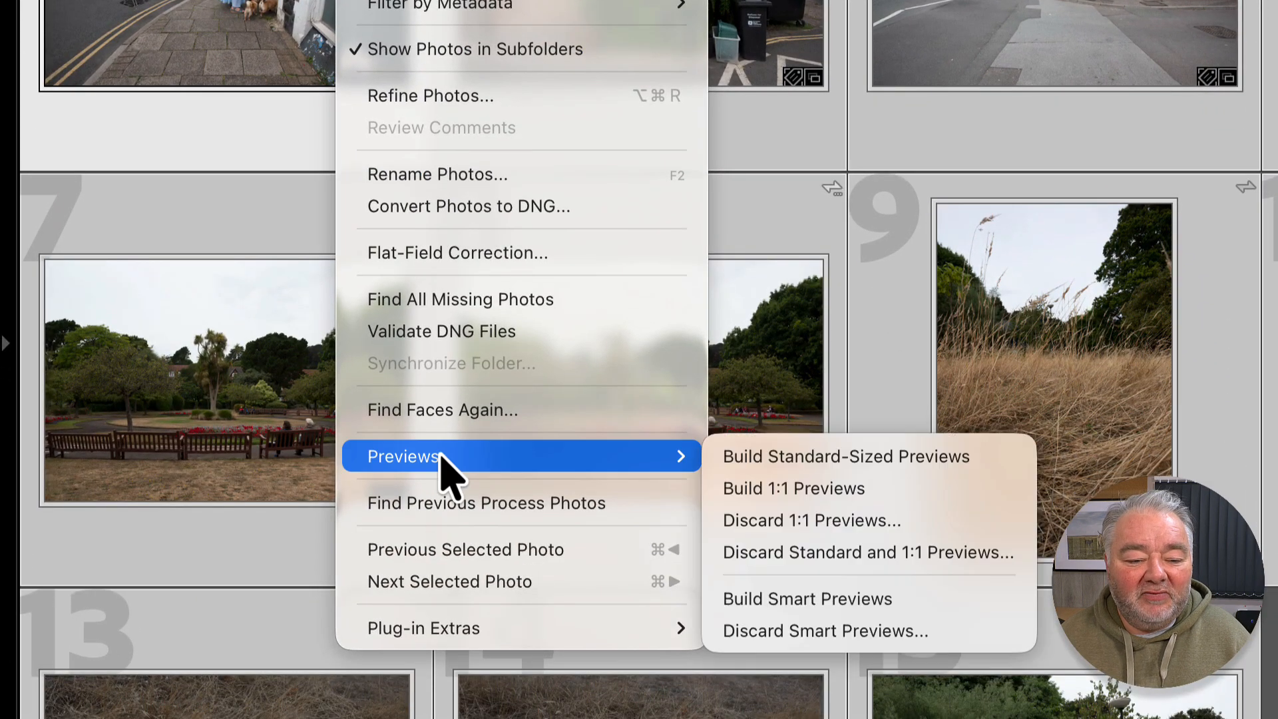
click(843, 496)
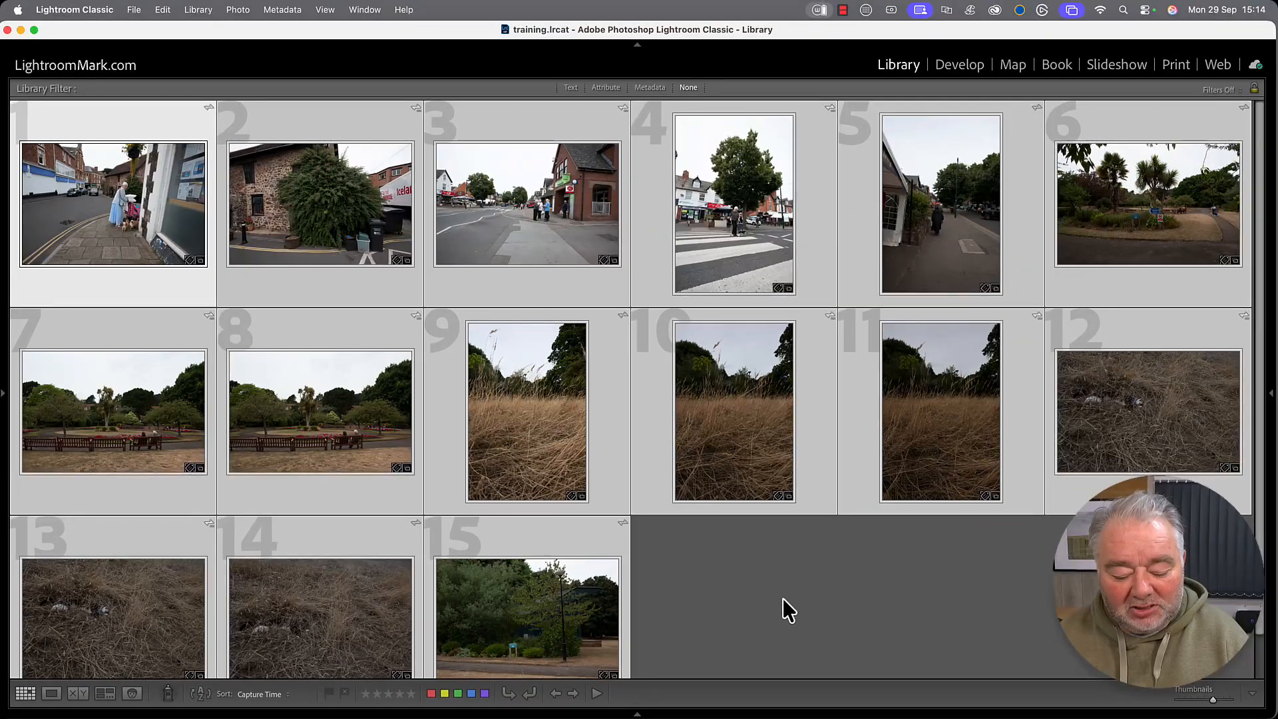
Inspect photo 1 full size, then flag photo 1 as a pick and reject photo 2.
click(783, 598)
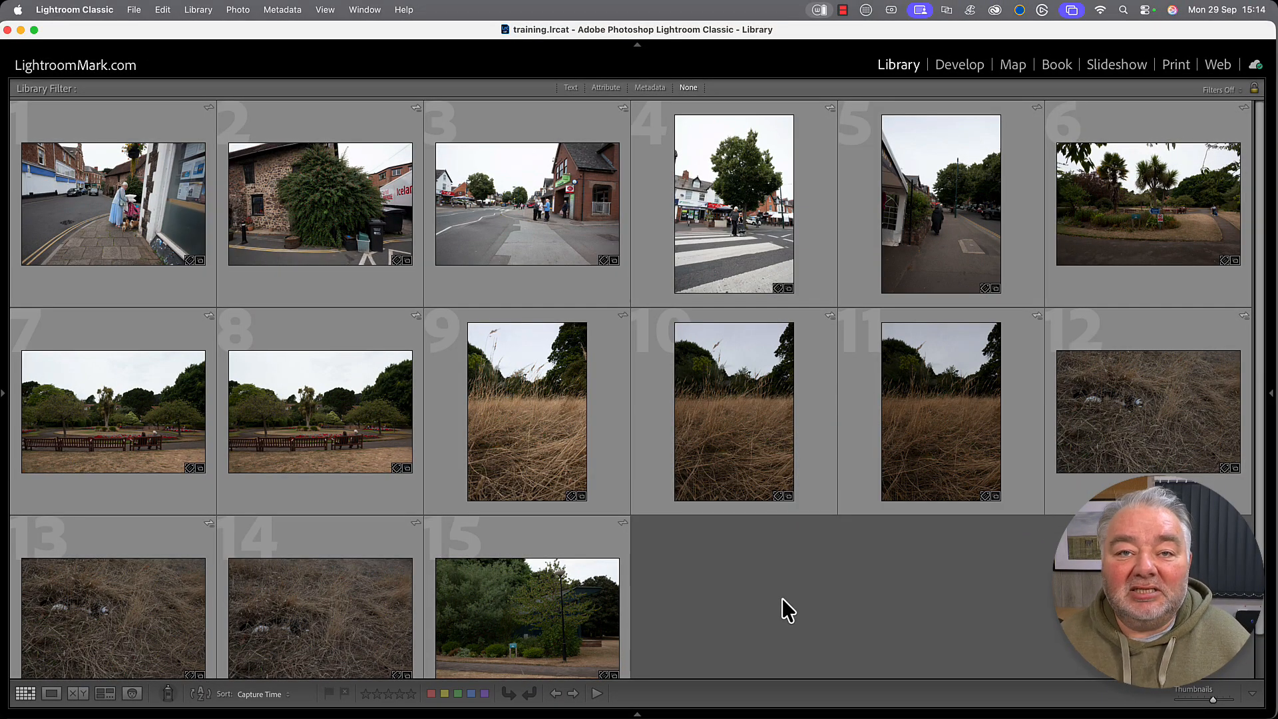
double_click(113, 194)
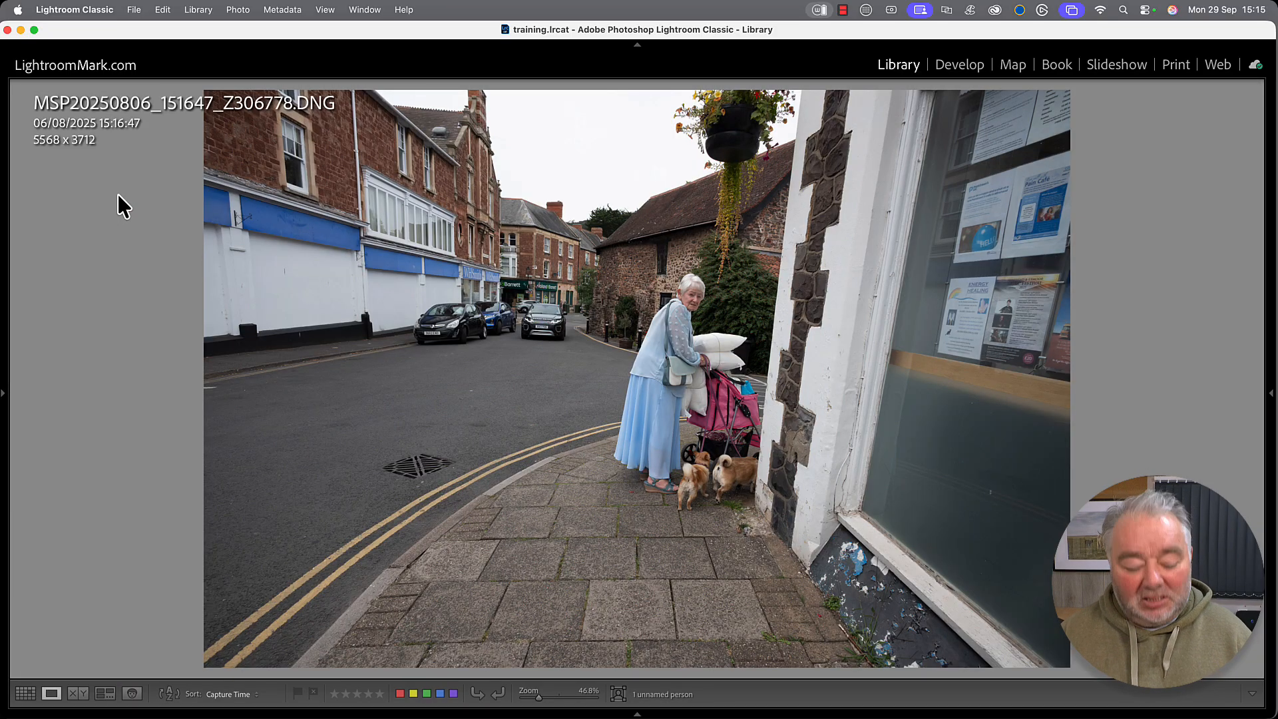
key(g)
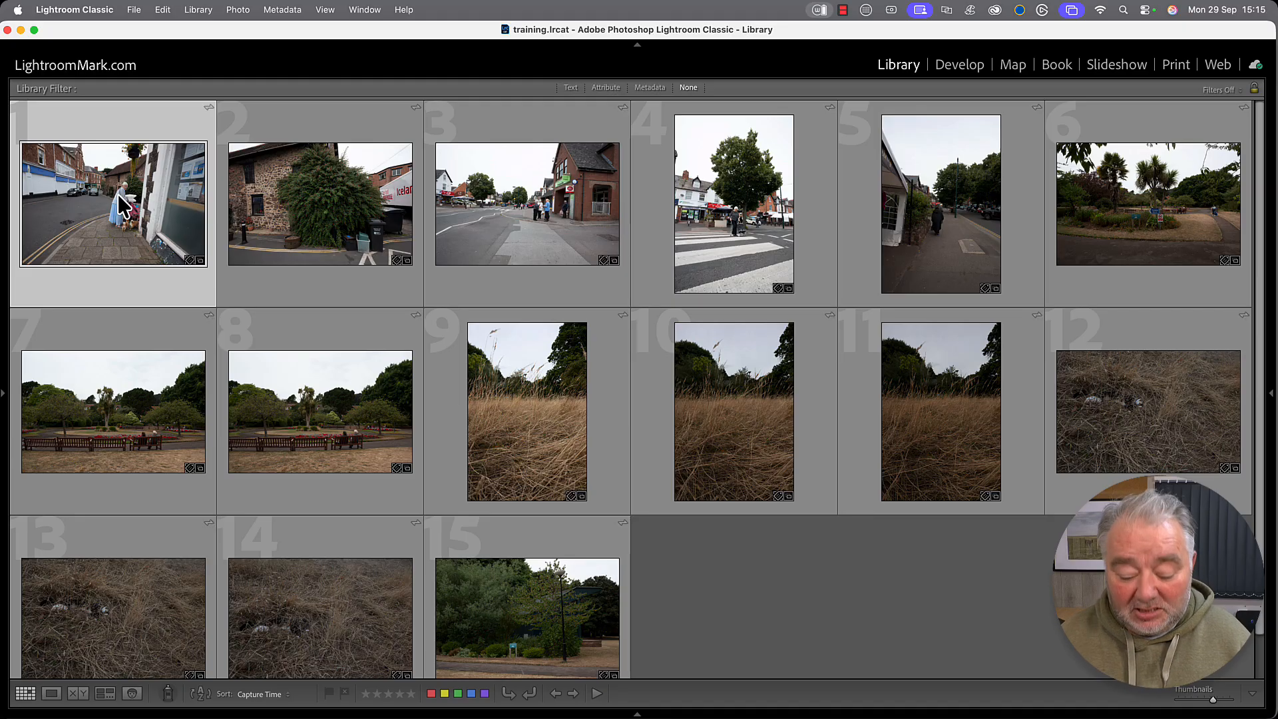
key(Right)
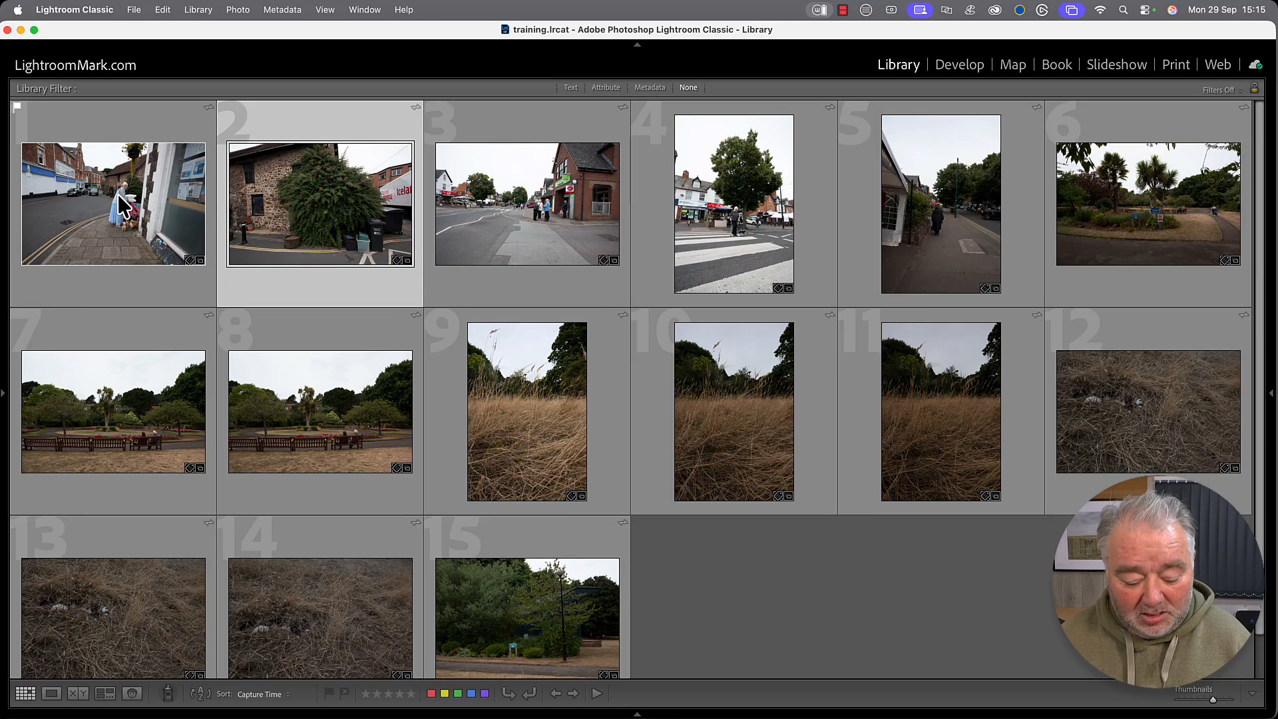
key(shift+x)
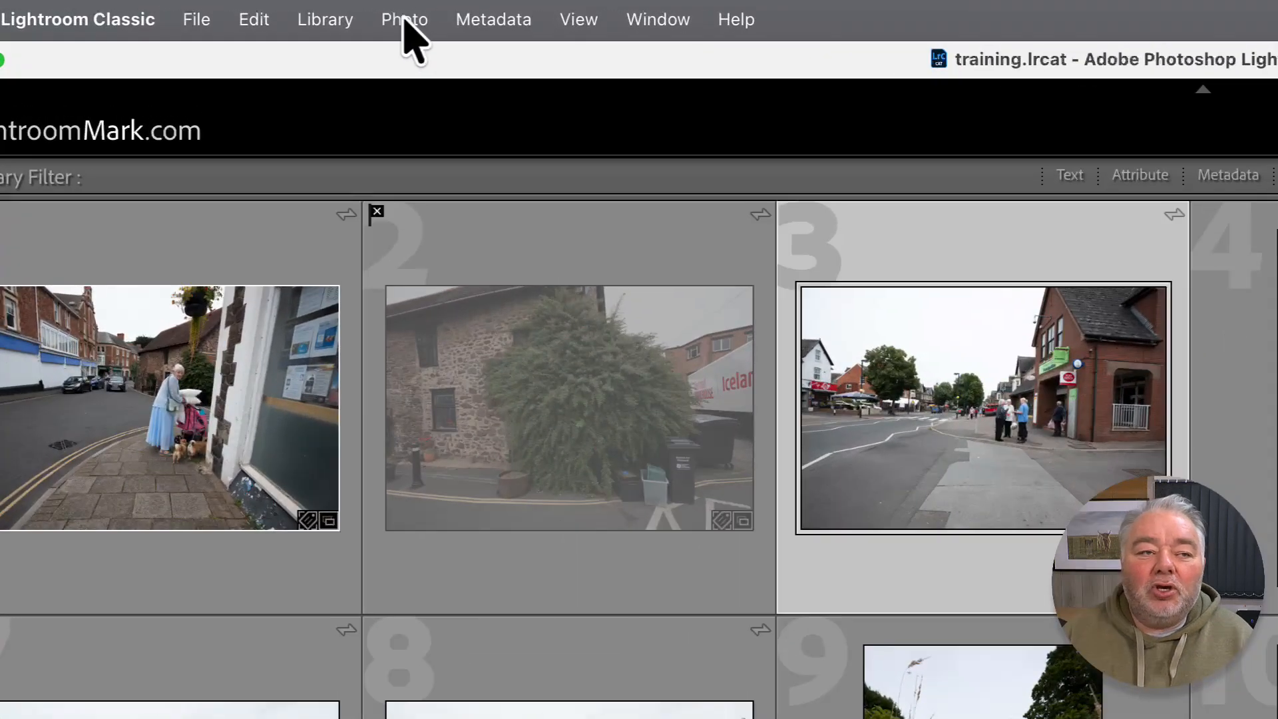
Turn Auto Advance off, flag photo 3 as a pick, then turn Auto Advance back on.
click(238, 10)
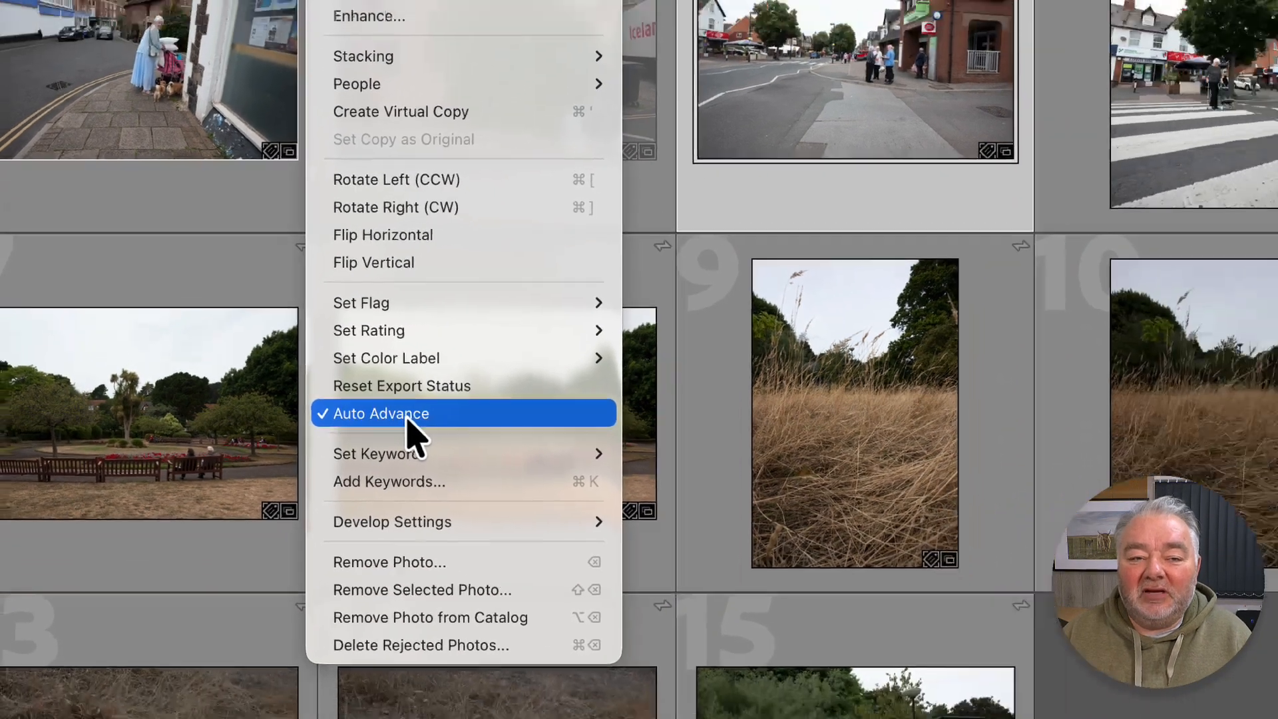
click(458, 415)
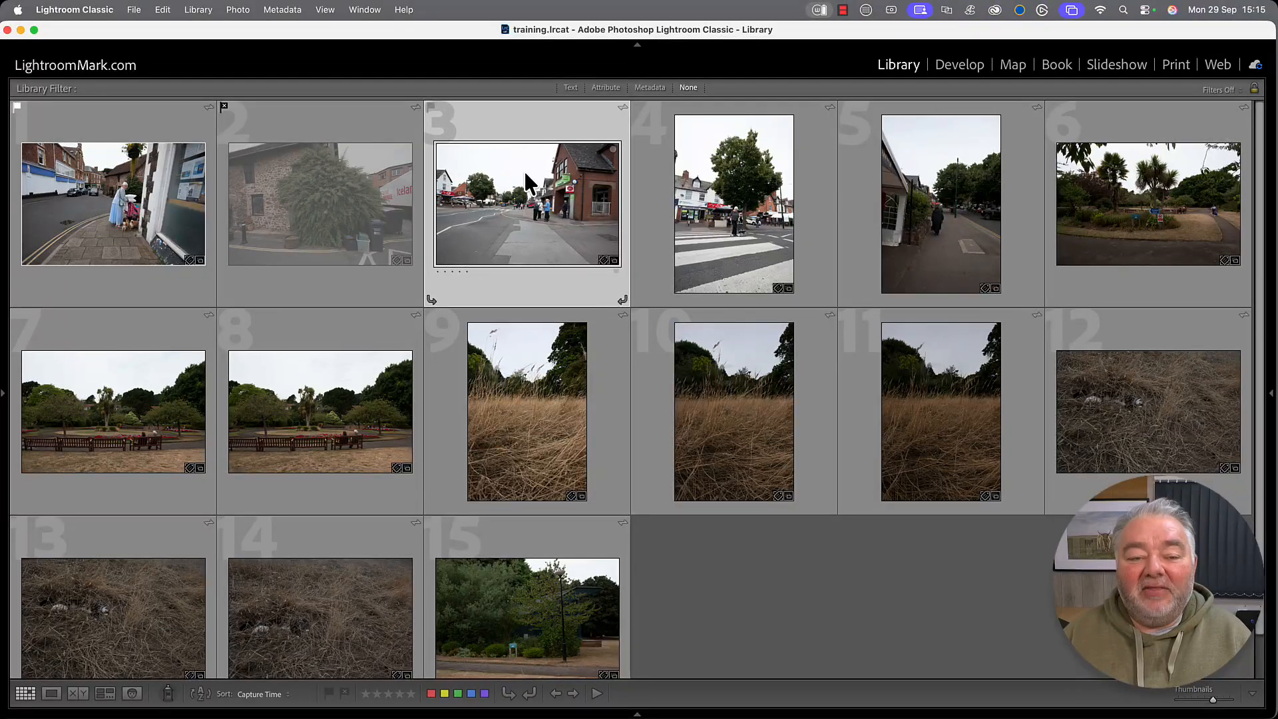
key(p)
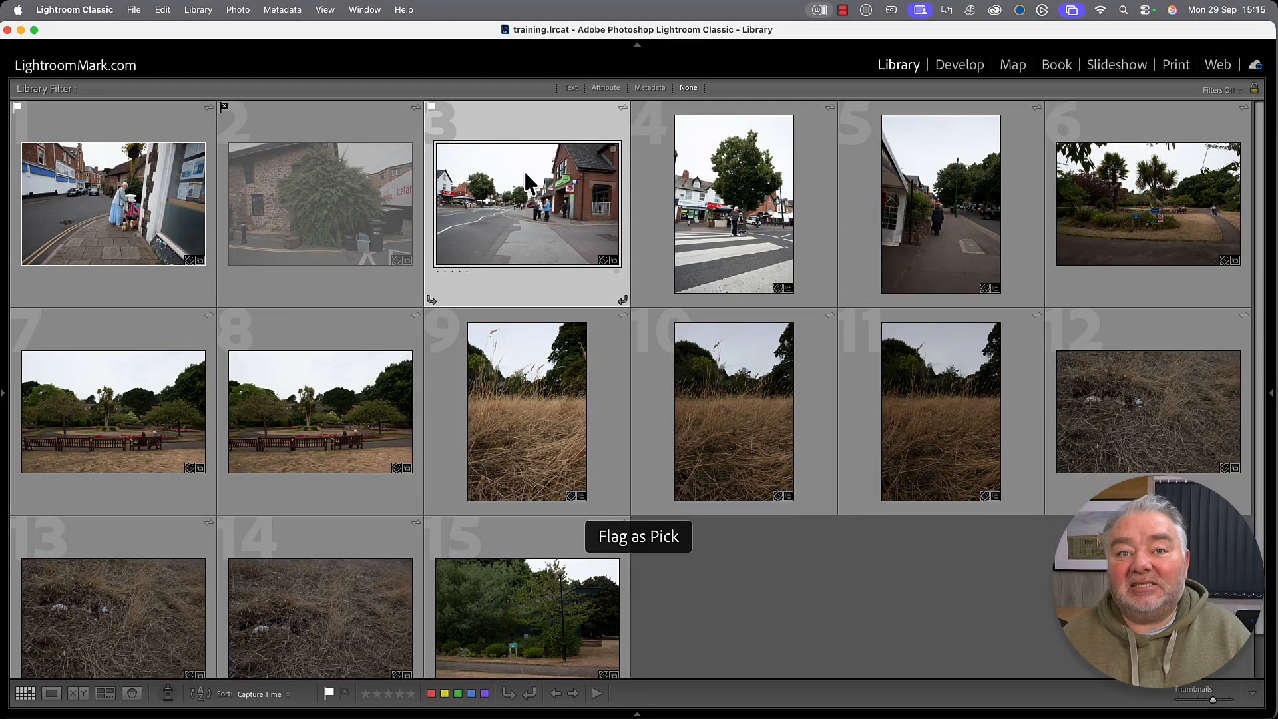
click(233, 12)
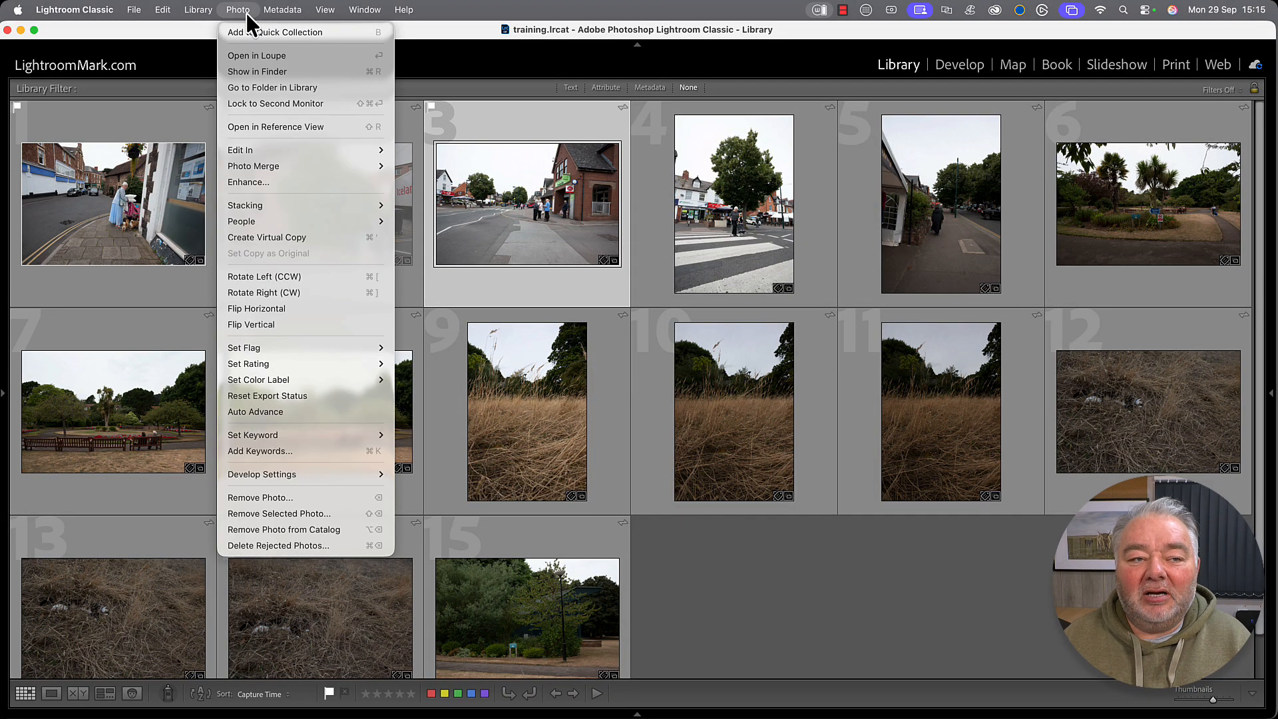
click(267, 411)
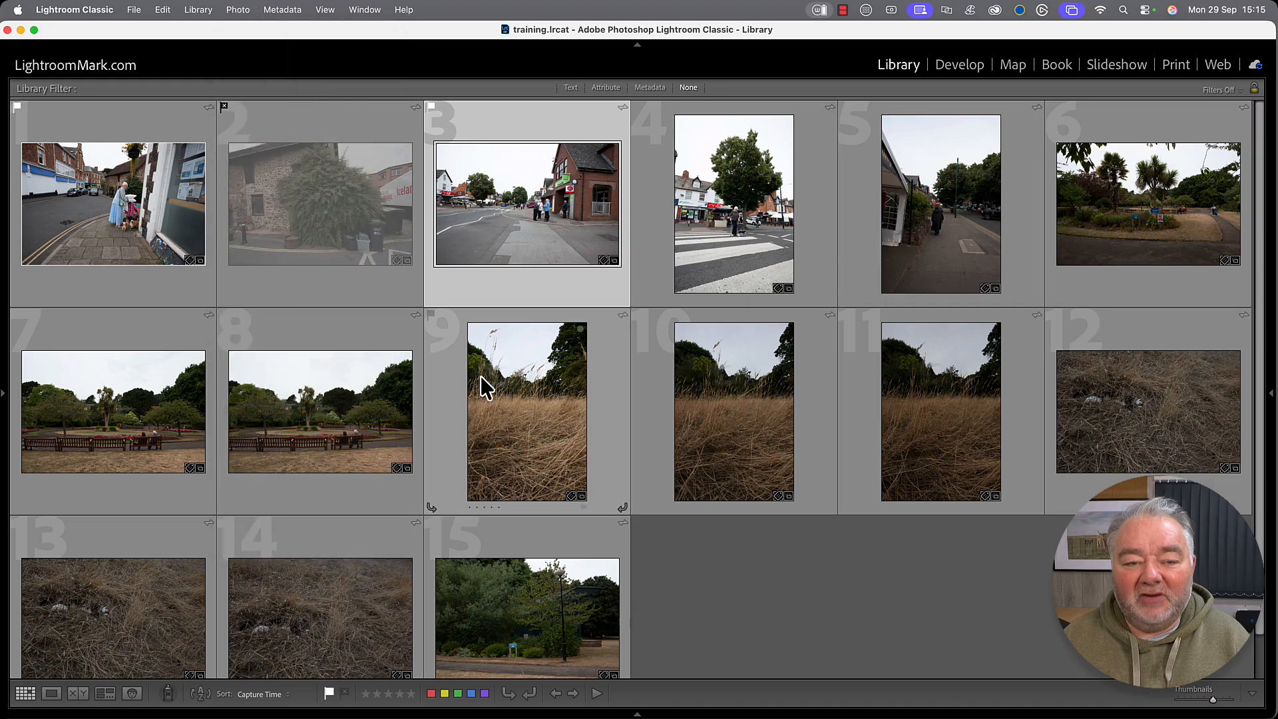
Reject photo 4, pick photo 5, then clear the flags from all 15 photos.
key(Right)
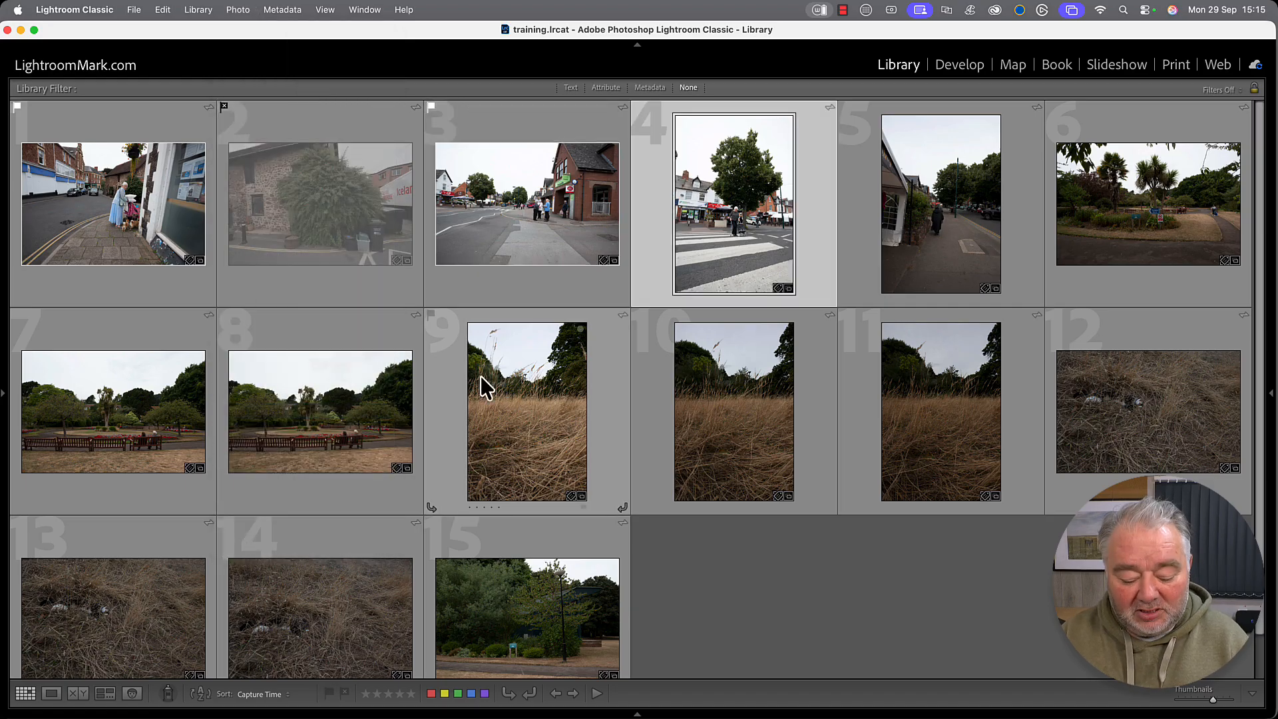
key(x)
key(p)
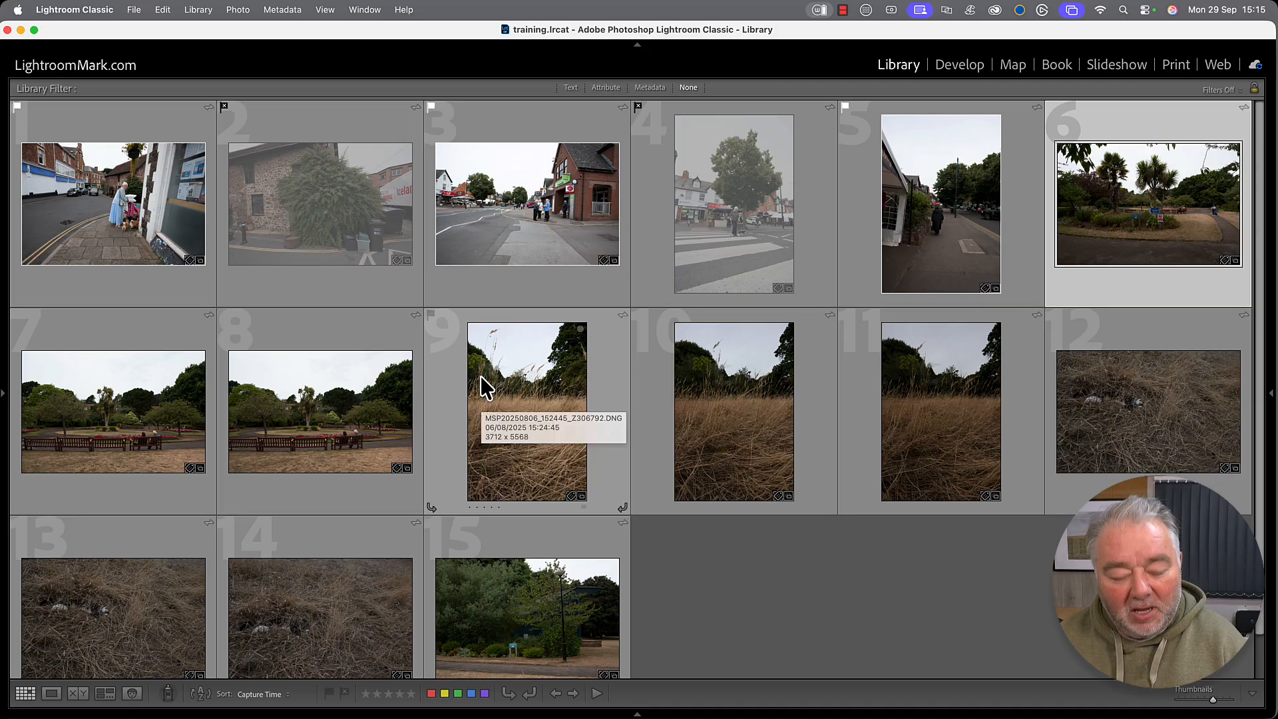
key(super+a)
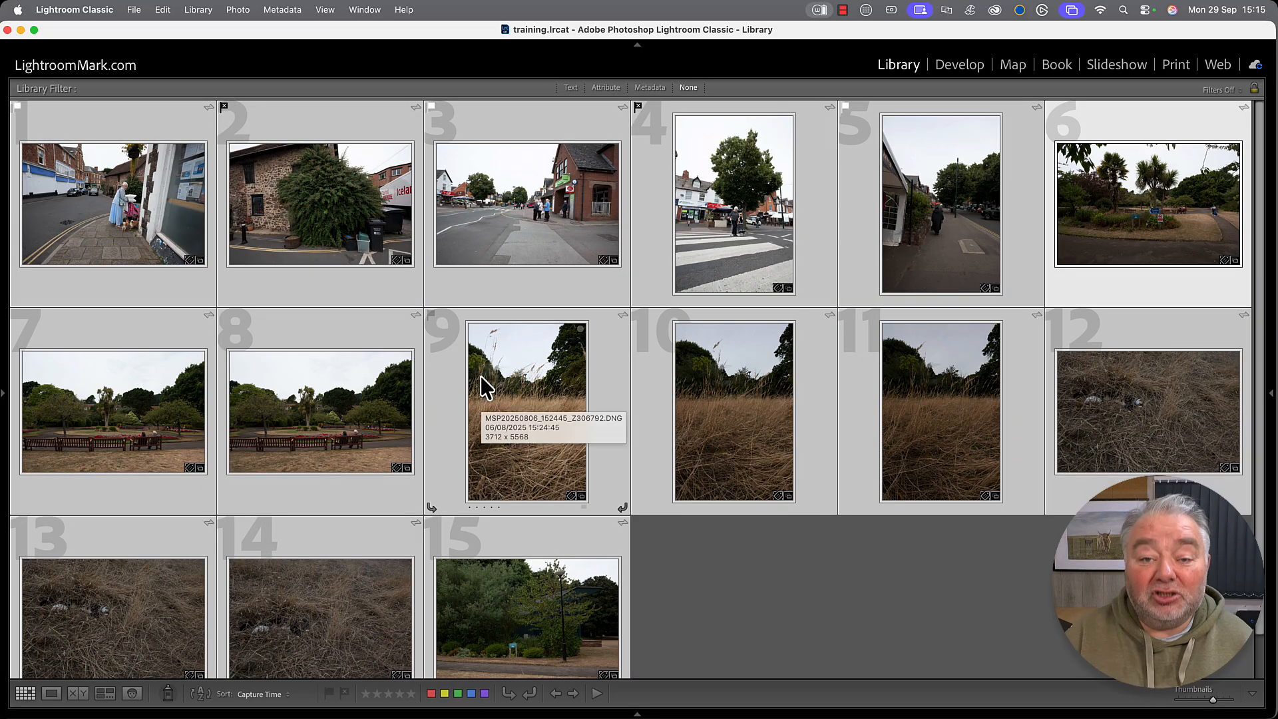
key(Right)
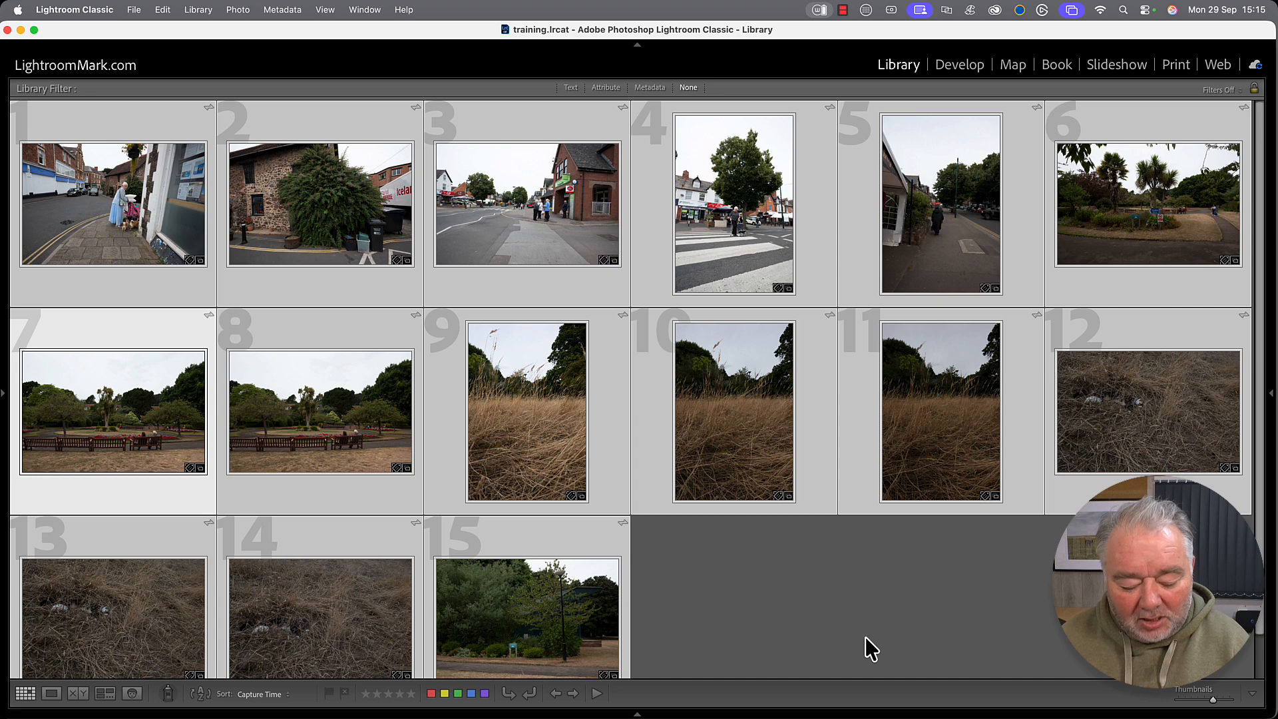
Deselect all photos and show the Attribute filters in the Library Filter bar.
key(super+d)
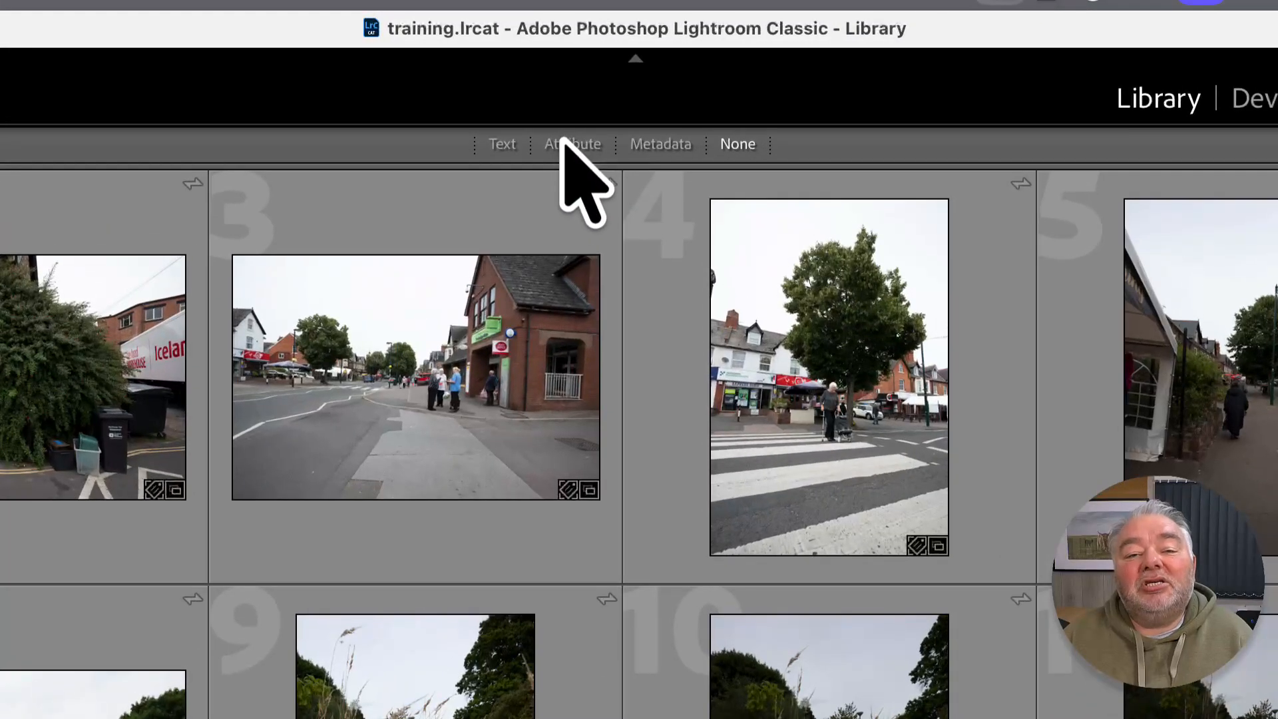
click(565, 143)
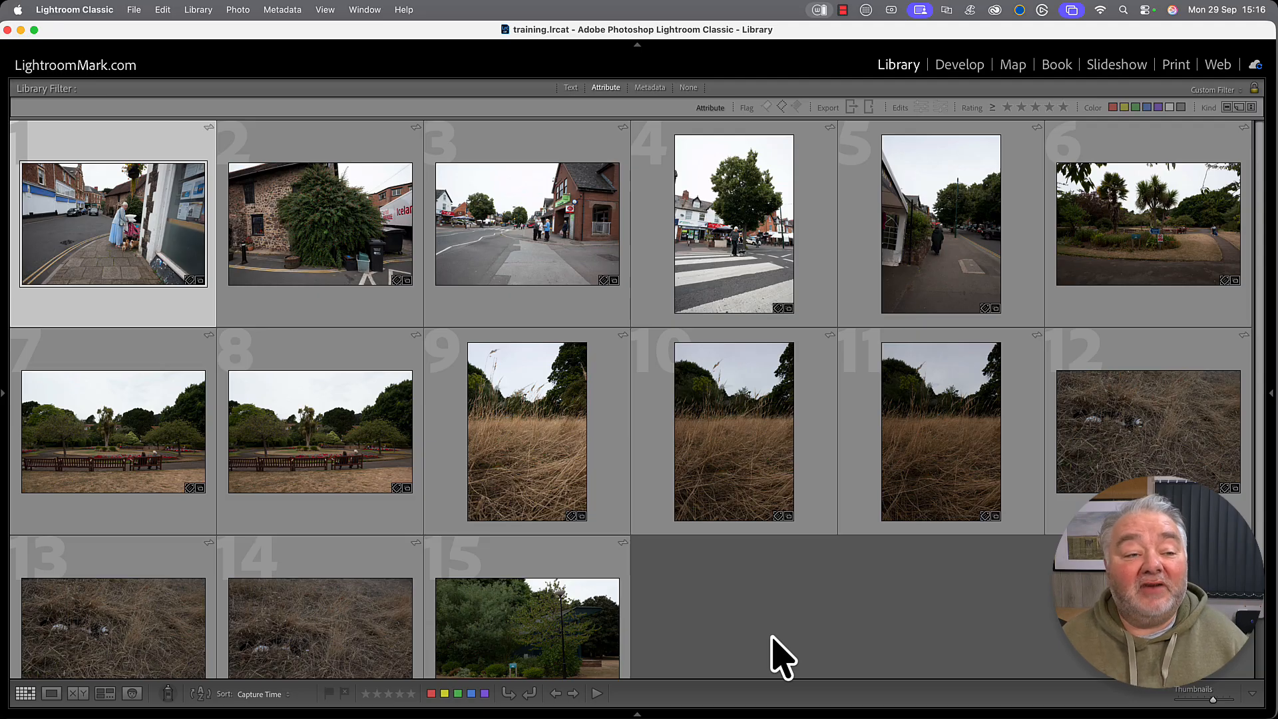
Pick the first street photos, enlarge thumbnails to three per row, and unflag the palm garden photo.
key(p)
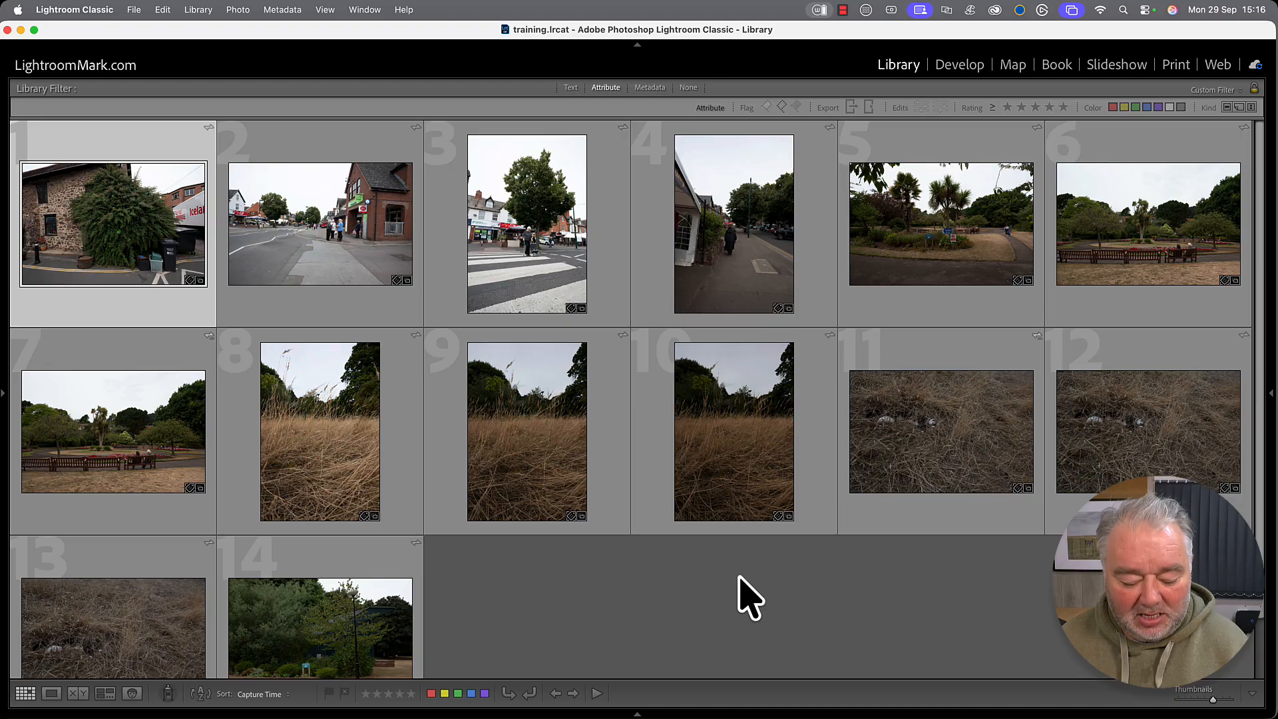
key(p)
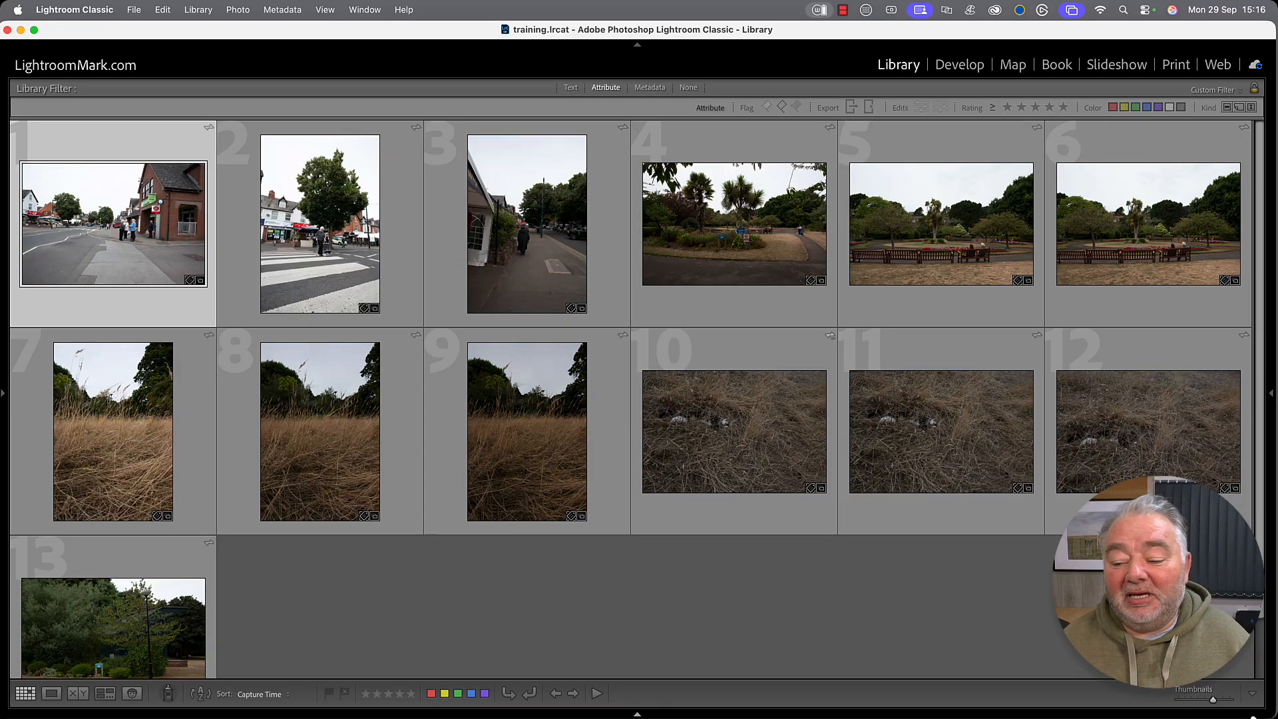
drag(1213, 699, 1231, 700)
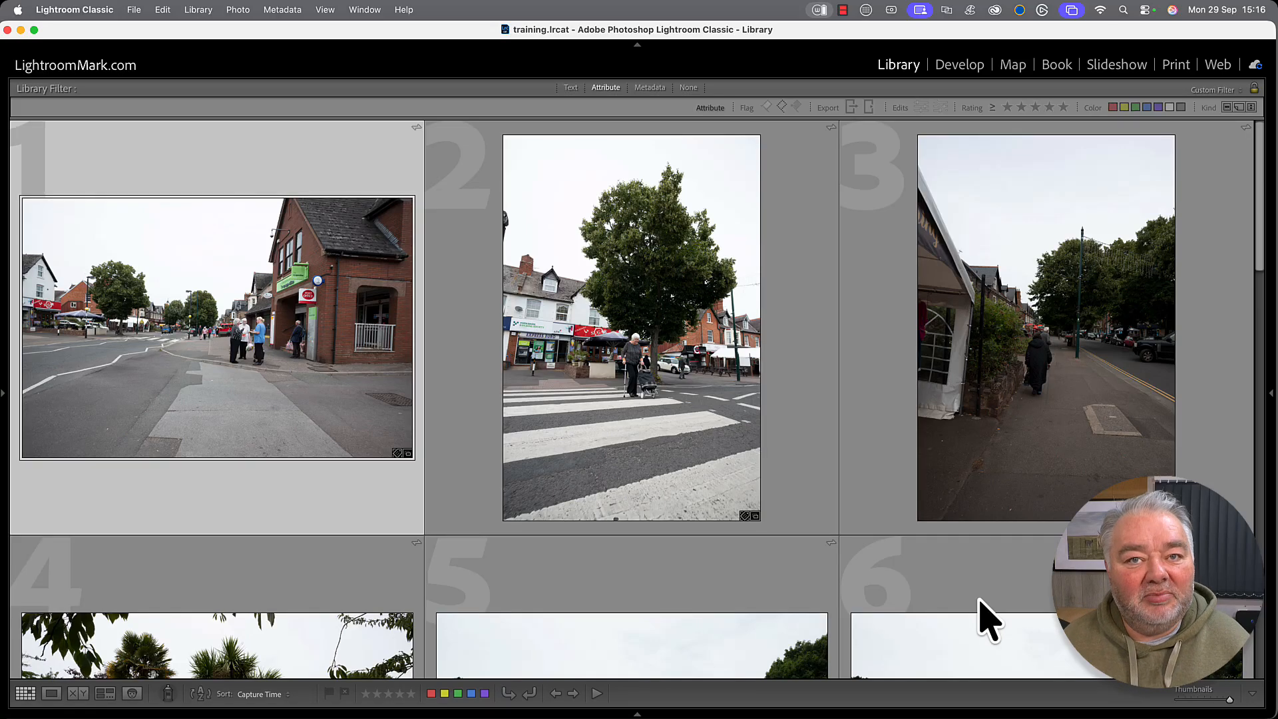
key(p)
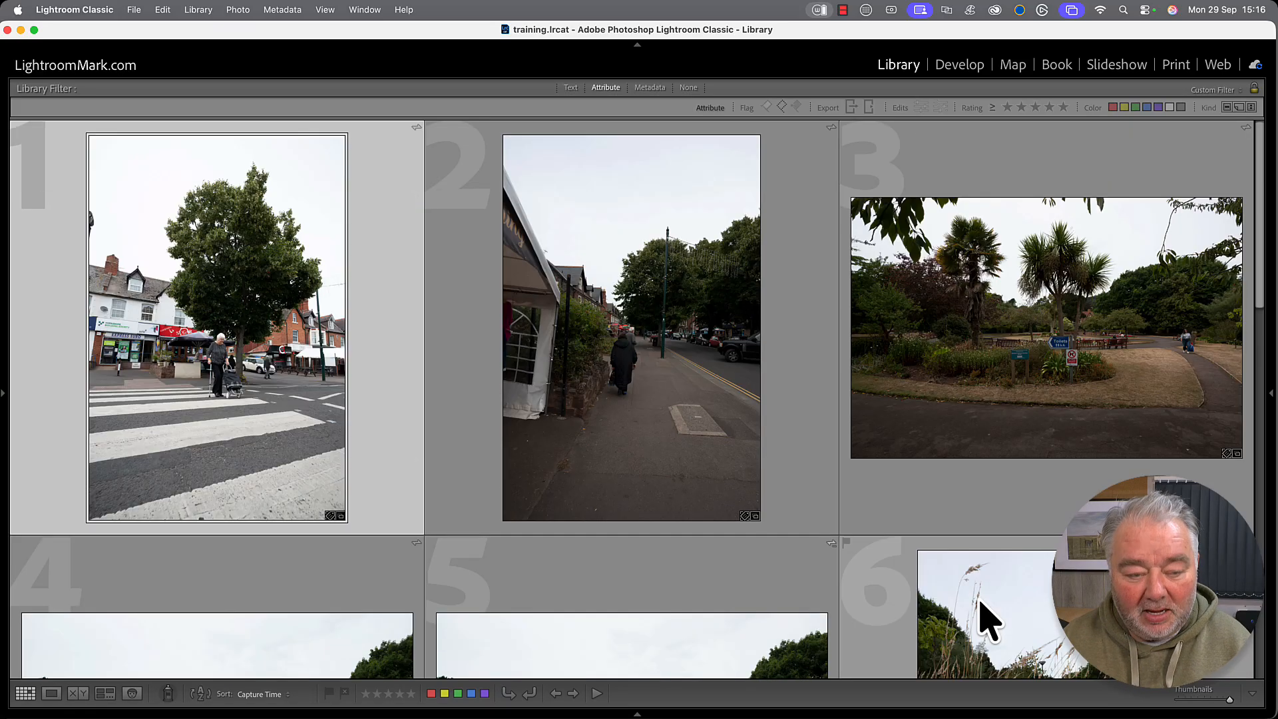
key(p)
key(p)
key(u)
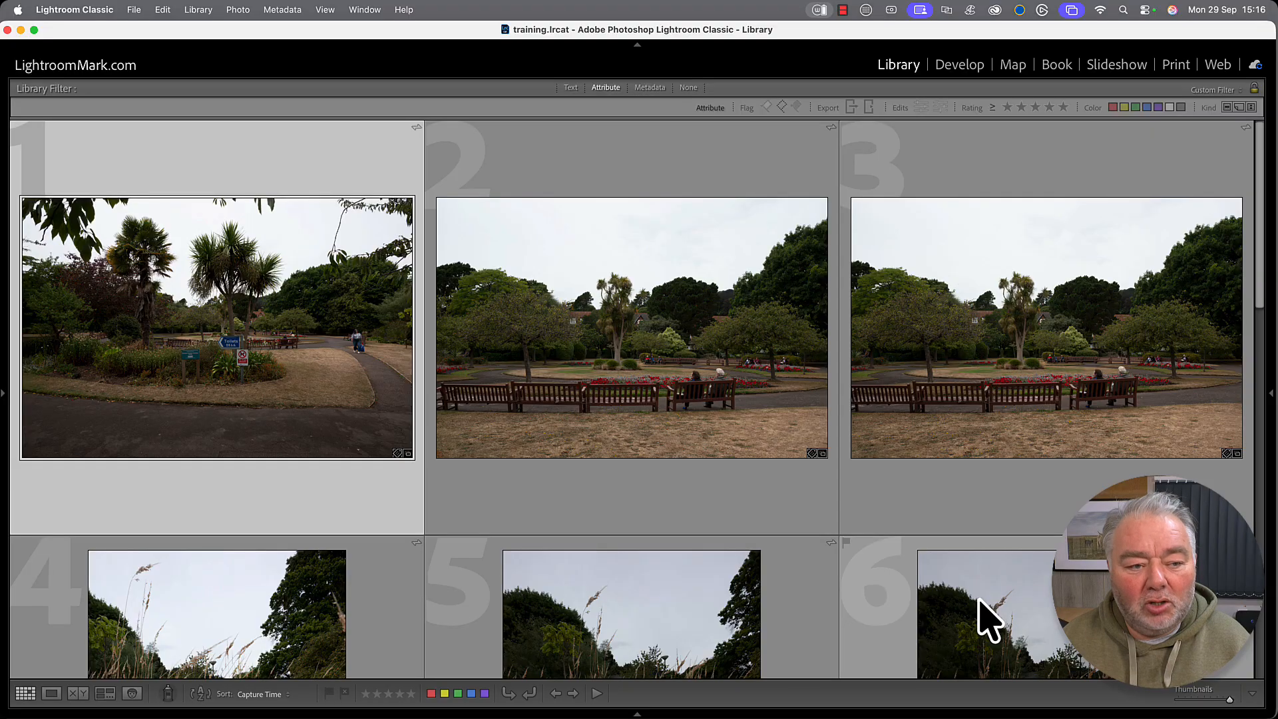
key(Right)
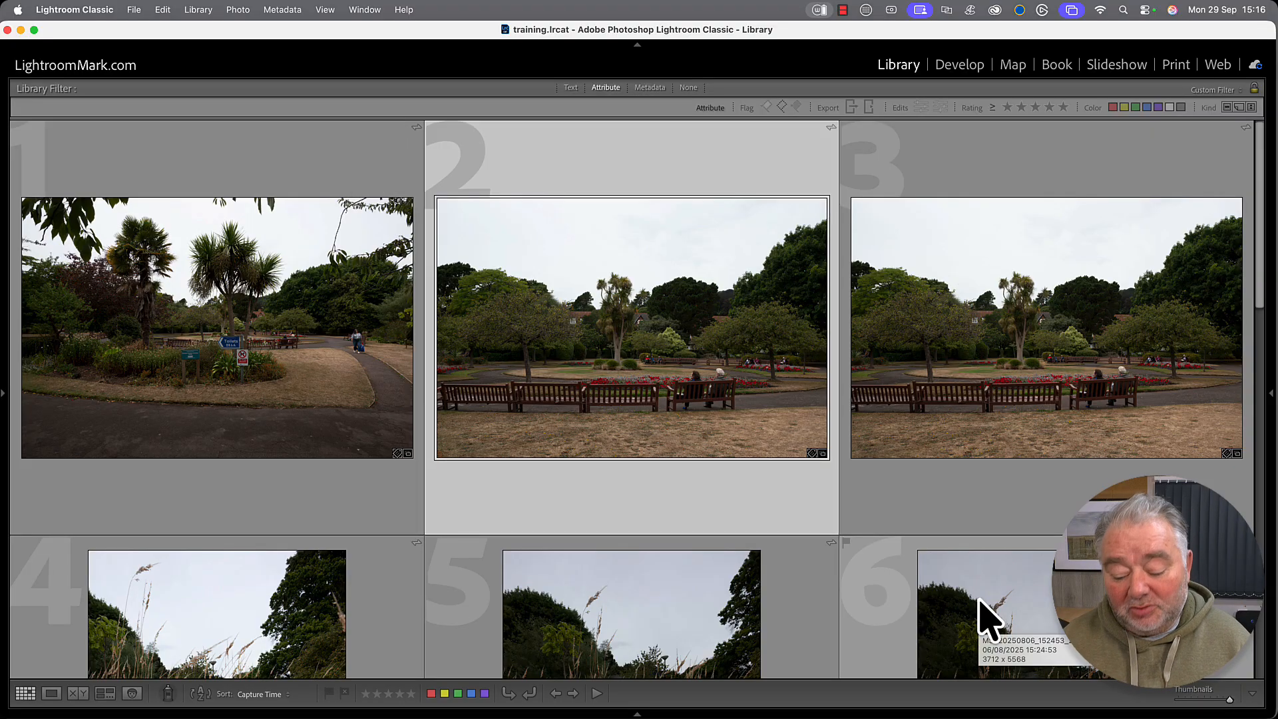
Reject the park bench, street corner and grass shots, picking the remaining grass and park photos.
key(x)
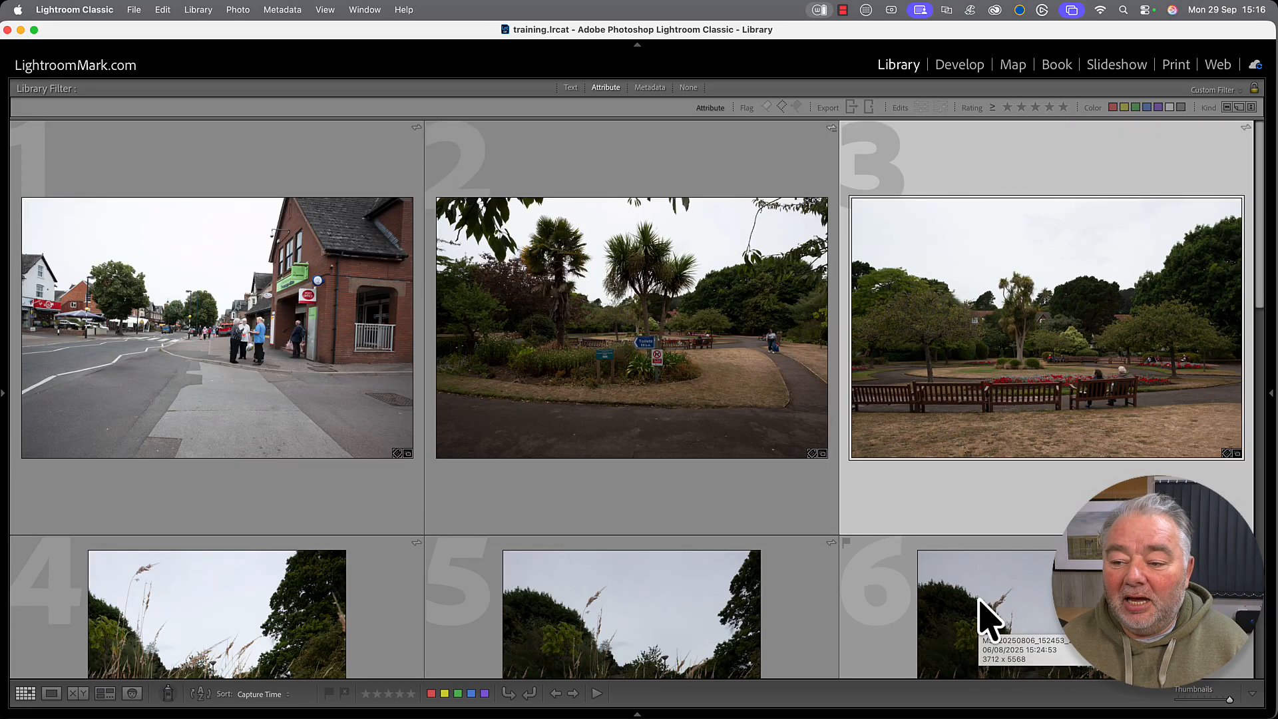
key(x)
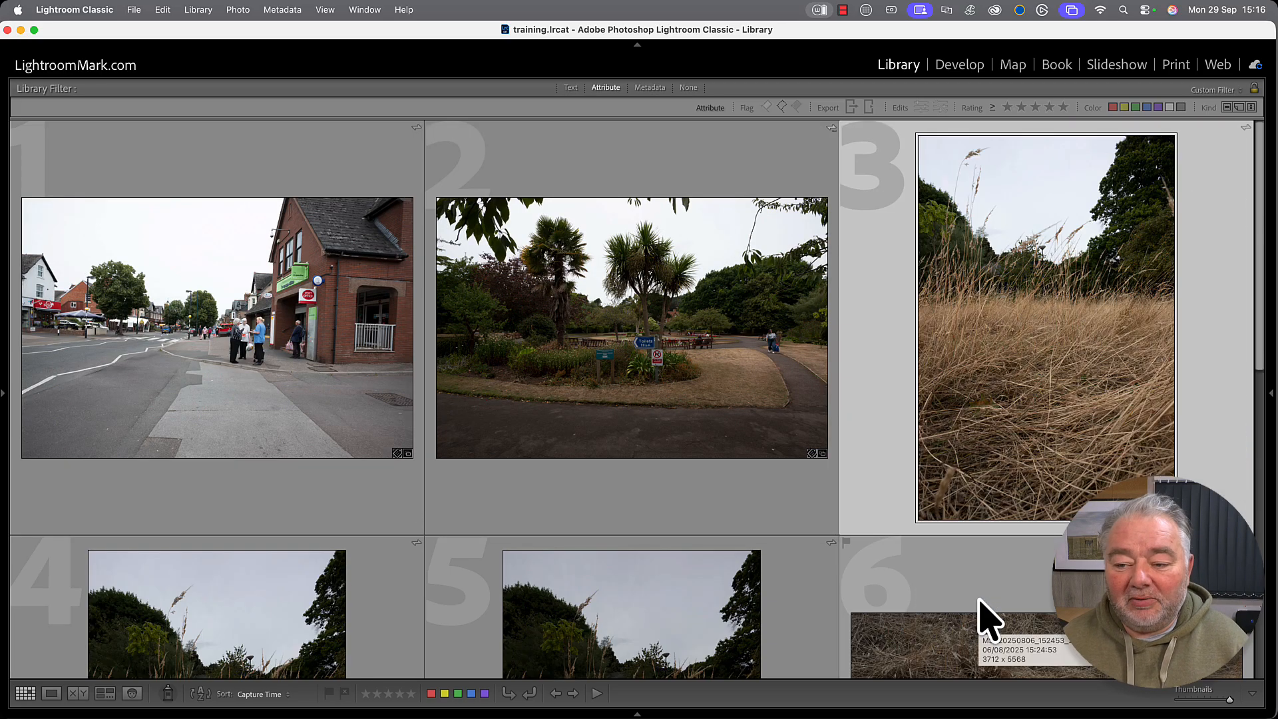
key(x)
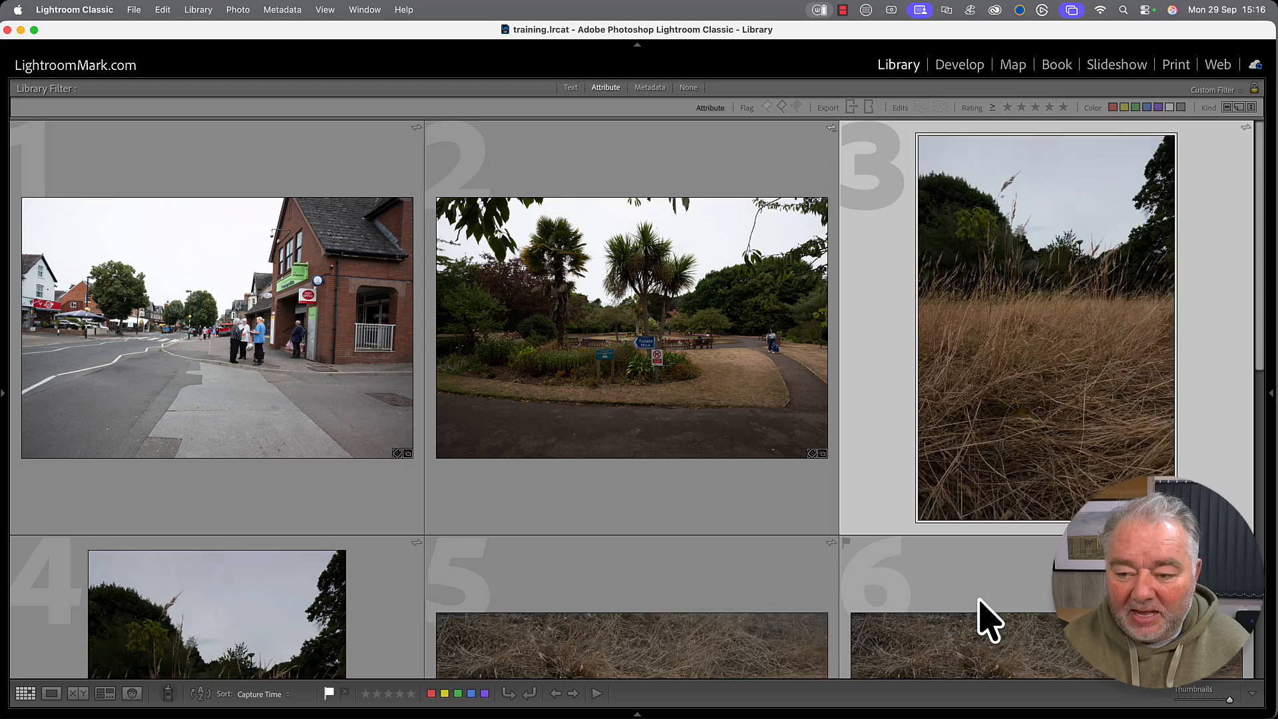
key(Left)
key(Left)
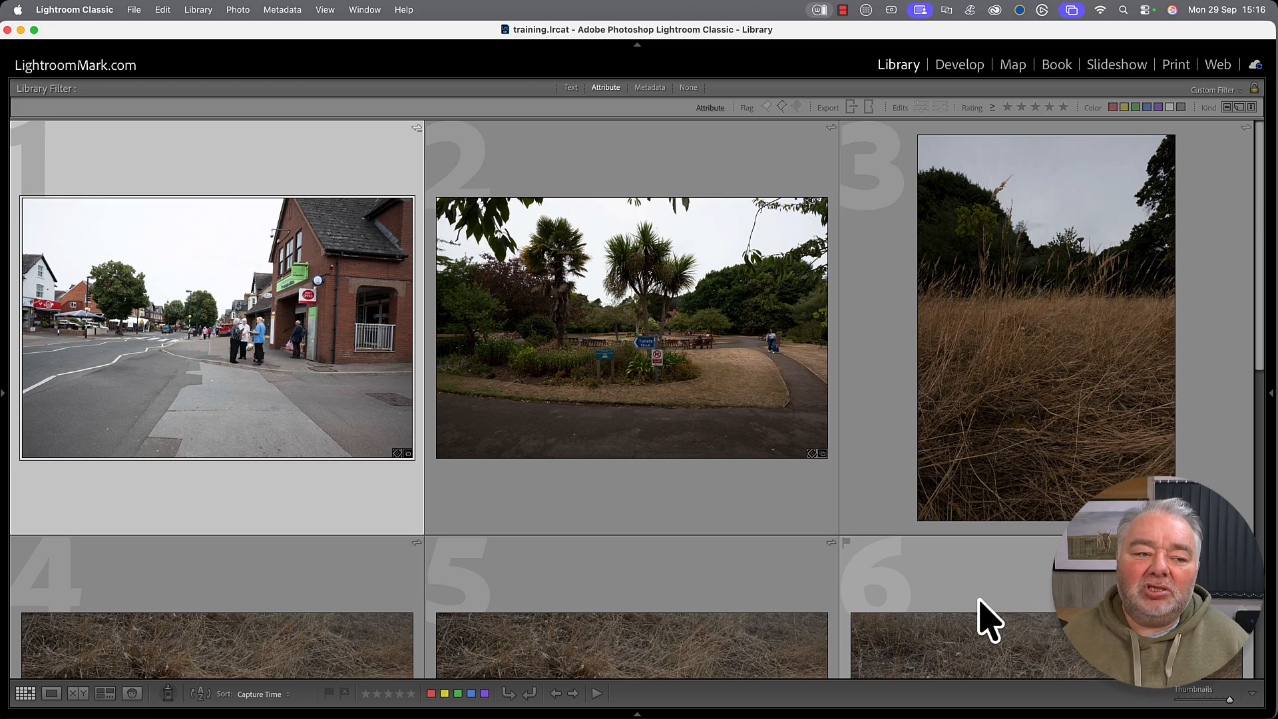
key(x)
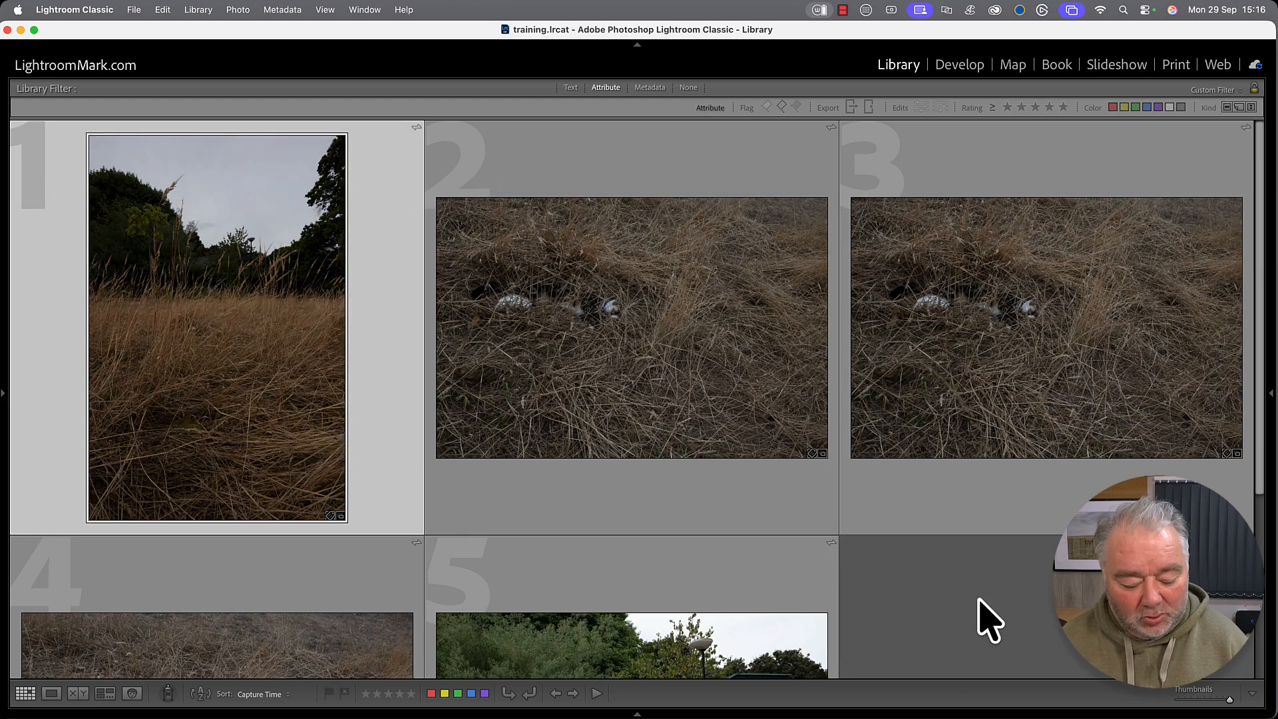
key(p)
key(x)
key(x)
key(x)
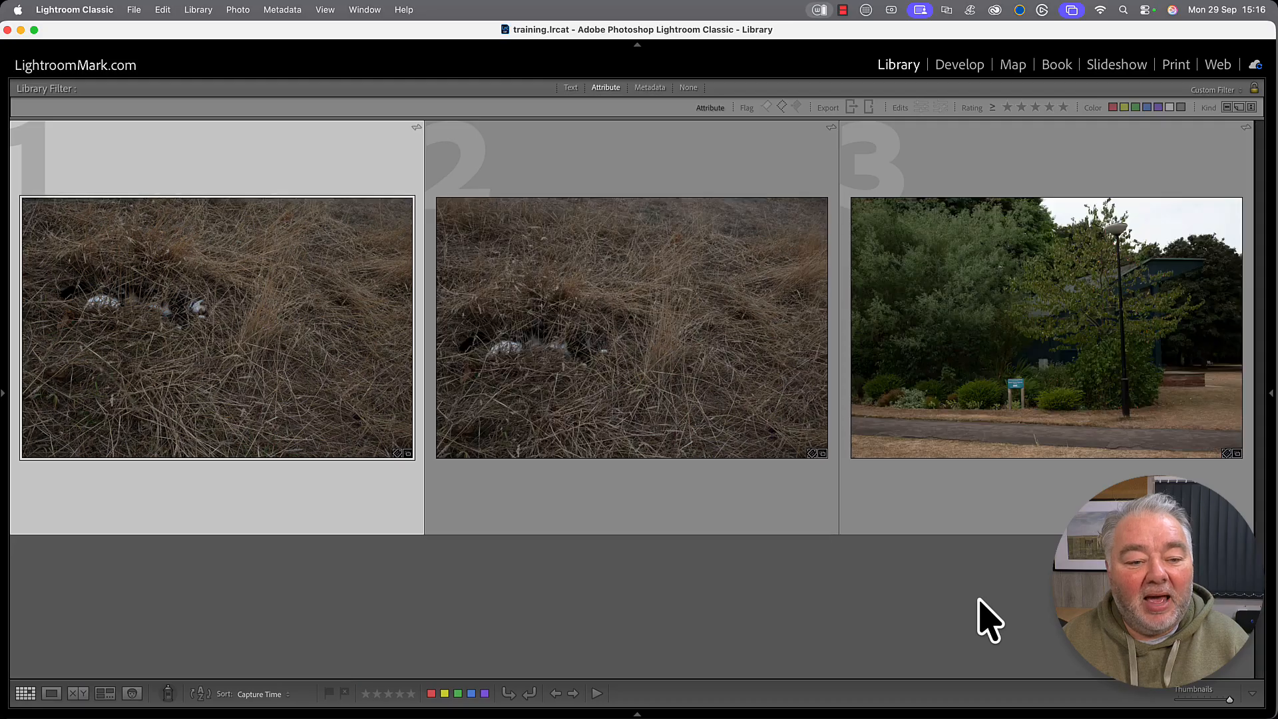
key(p)
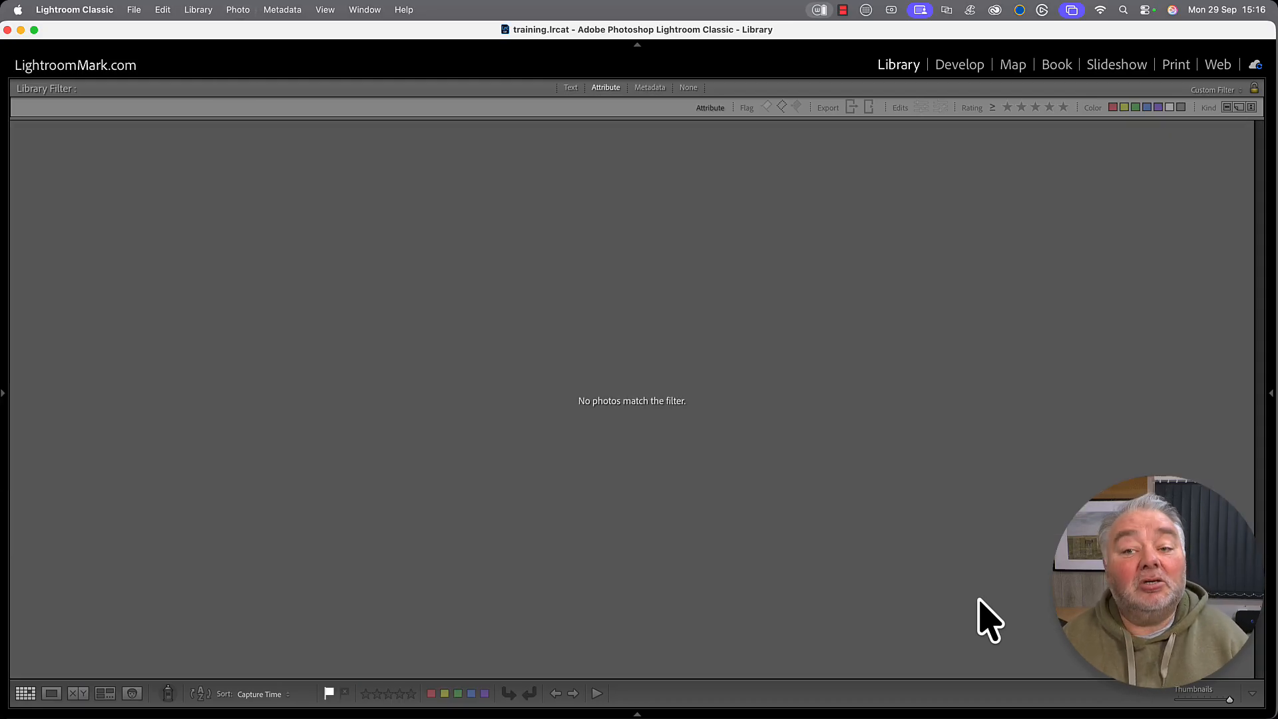
Clear the flag filter, shrink thumbnails to seven per row, show grid extras, and filter to flagged picks.
click(782, 106)
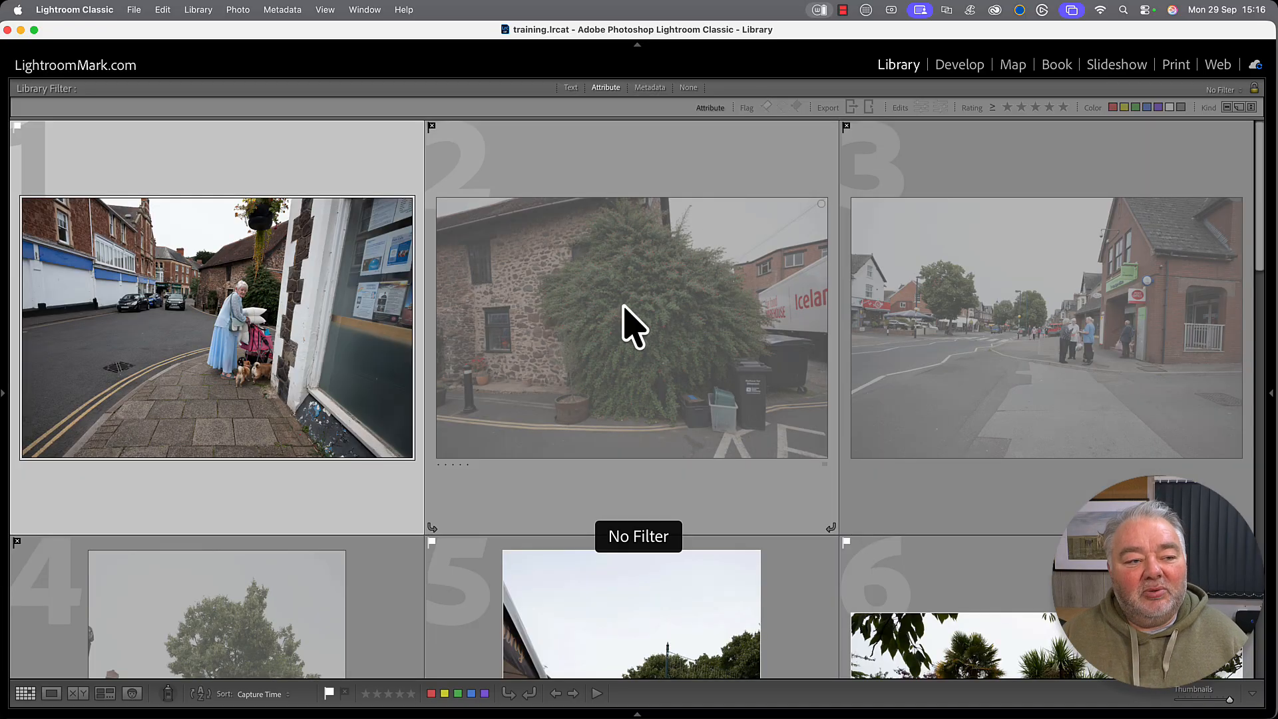
scroll(623, 313, down, 1)
scroll(626, 317, down, 1)
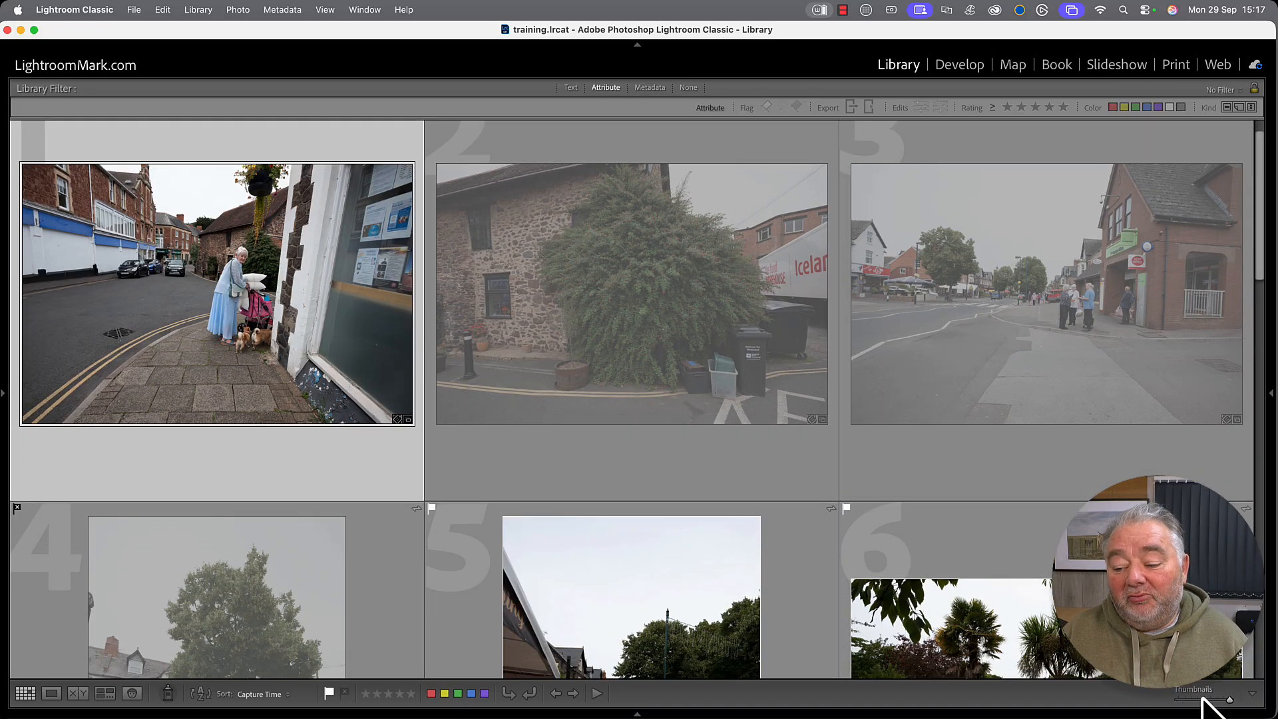
drag(1228, 701, 1206, 700)
key(j)
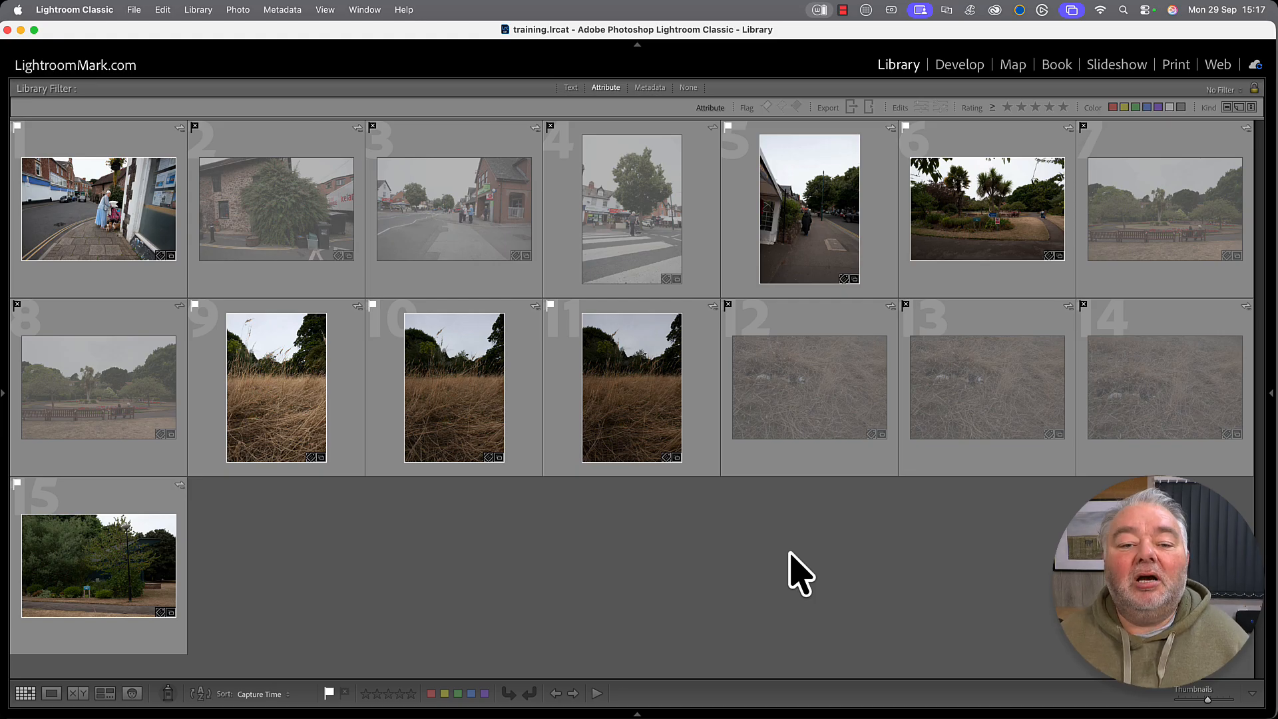
click(767, 106)
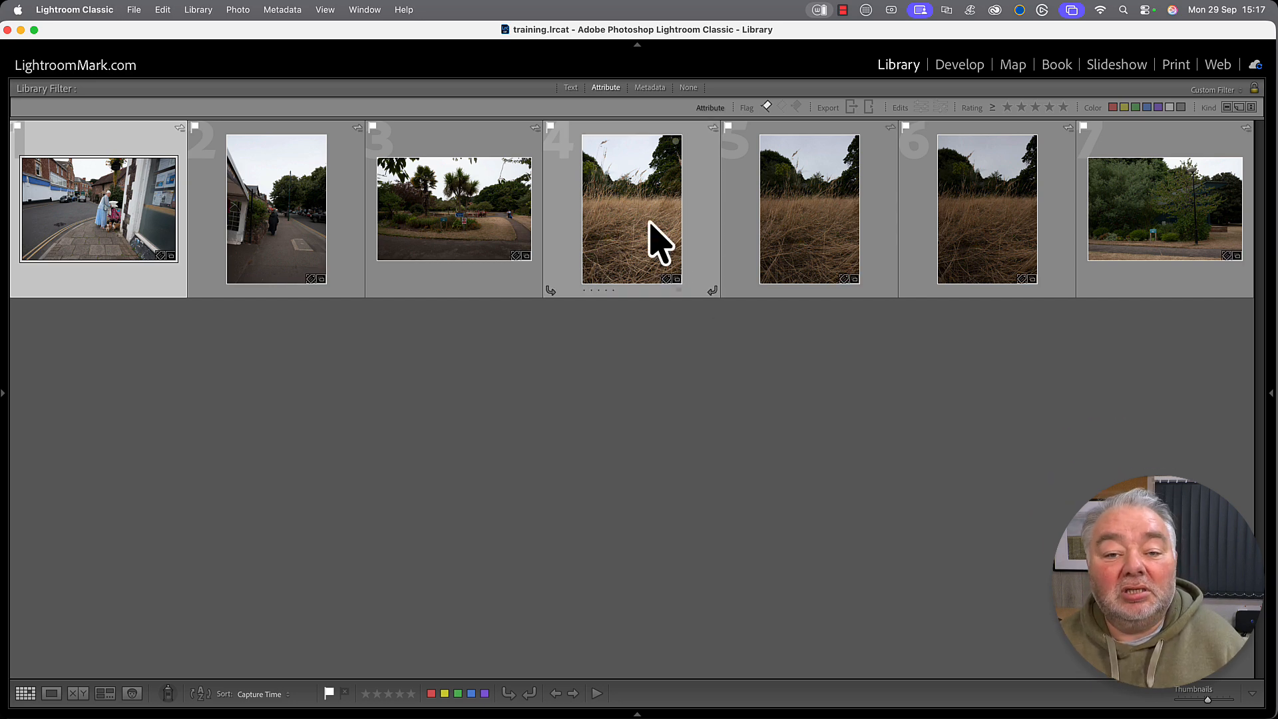
Select grass photos 4 through 6 and view them side by side in Survey view.
click(653, 242)
shift+click(992, 263)
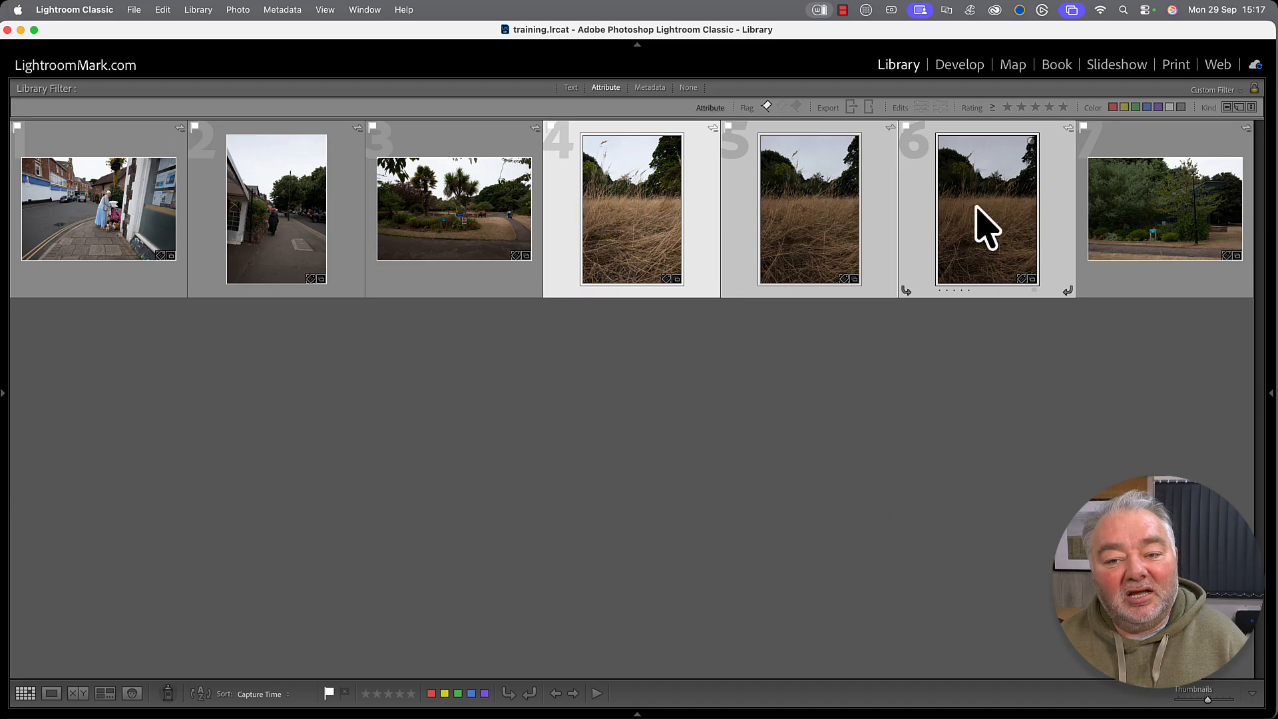
key(n)
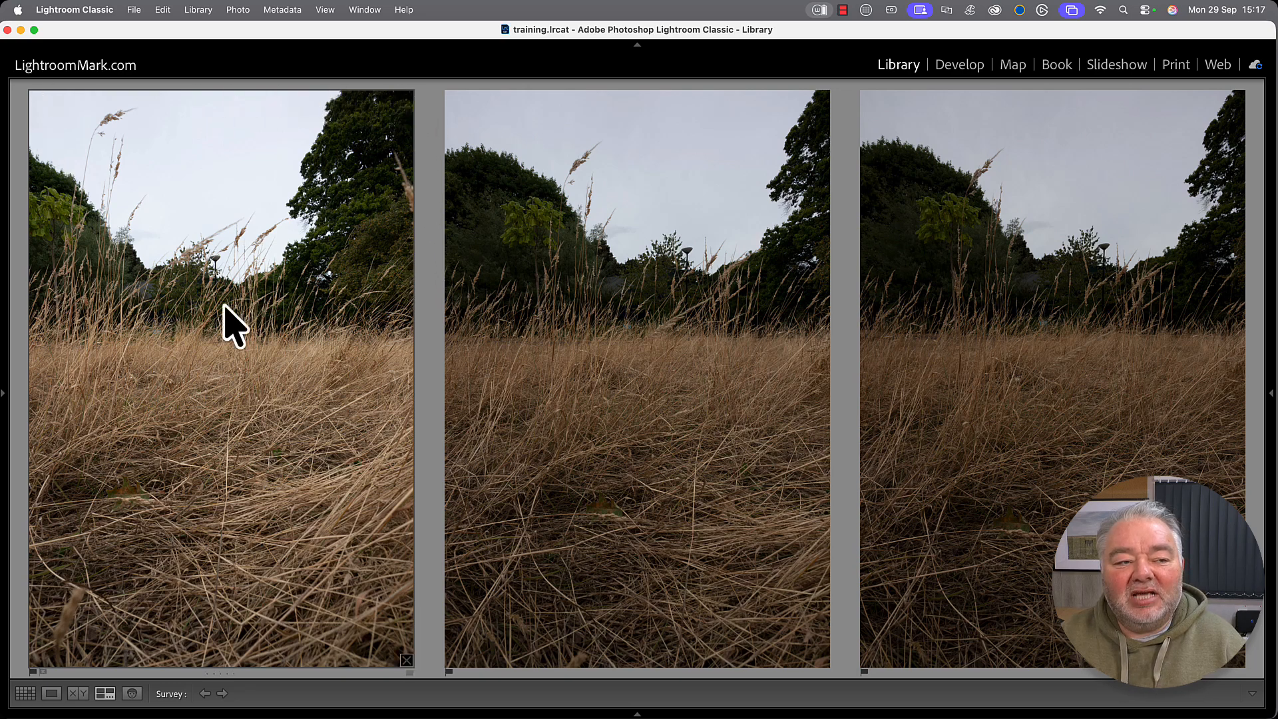
Reject the left grass photo, drop the right one from Survey, and return to the grid.
key(/)
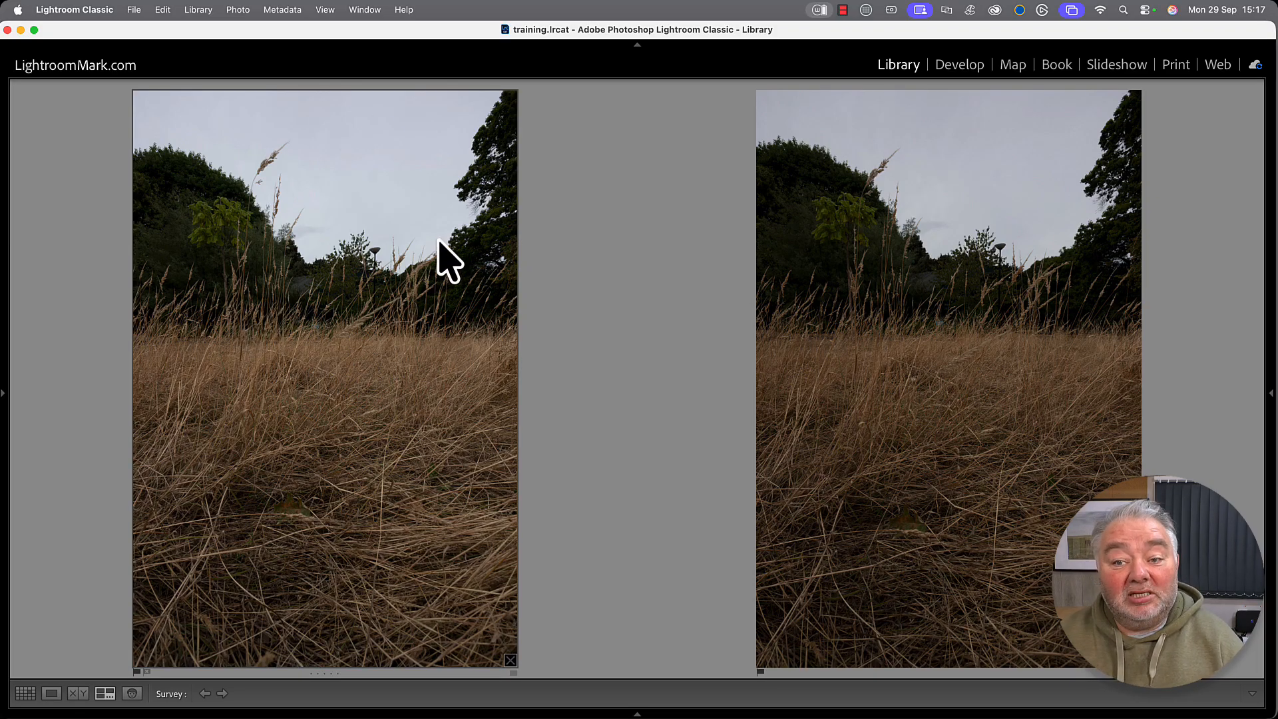
click(1027, 267)
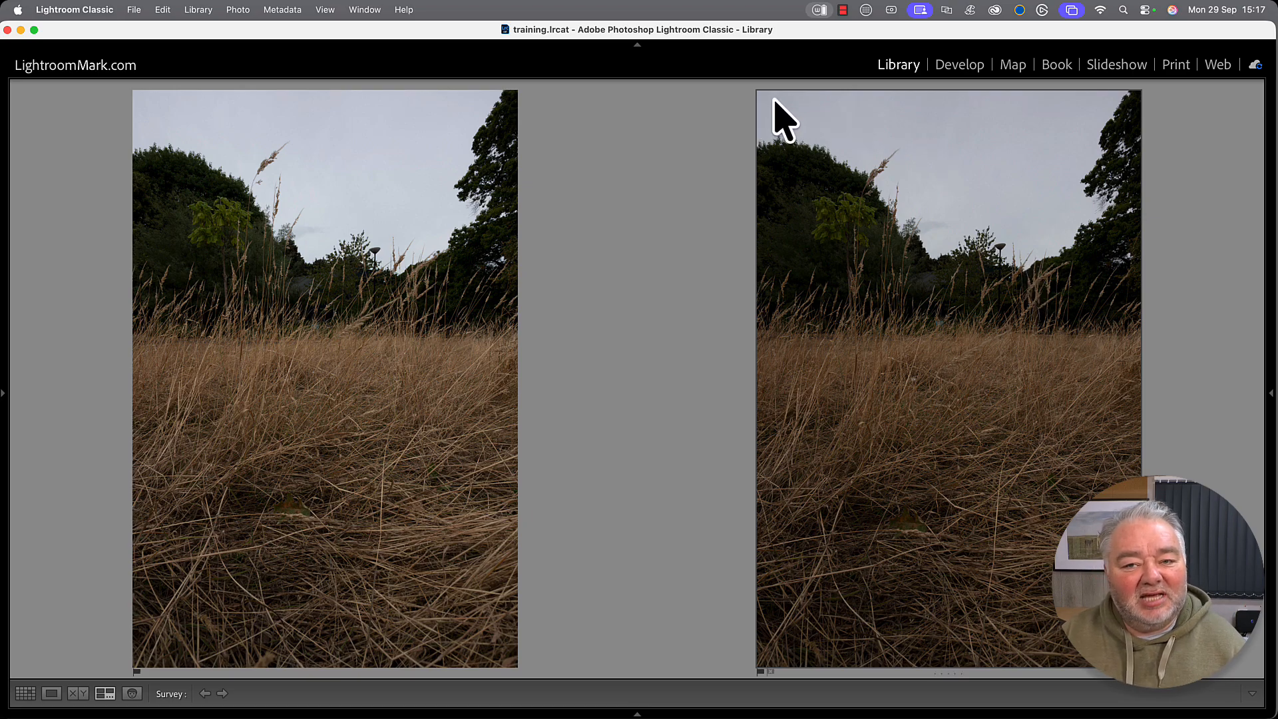
key(slash)
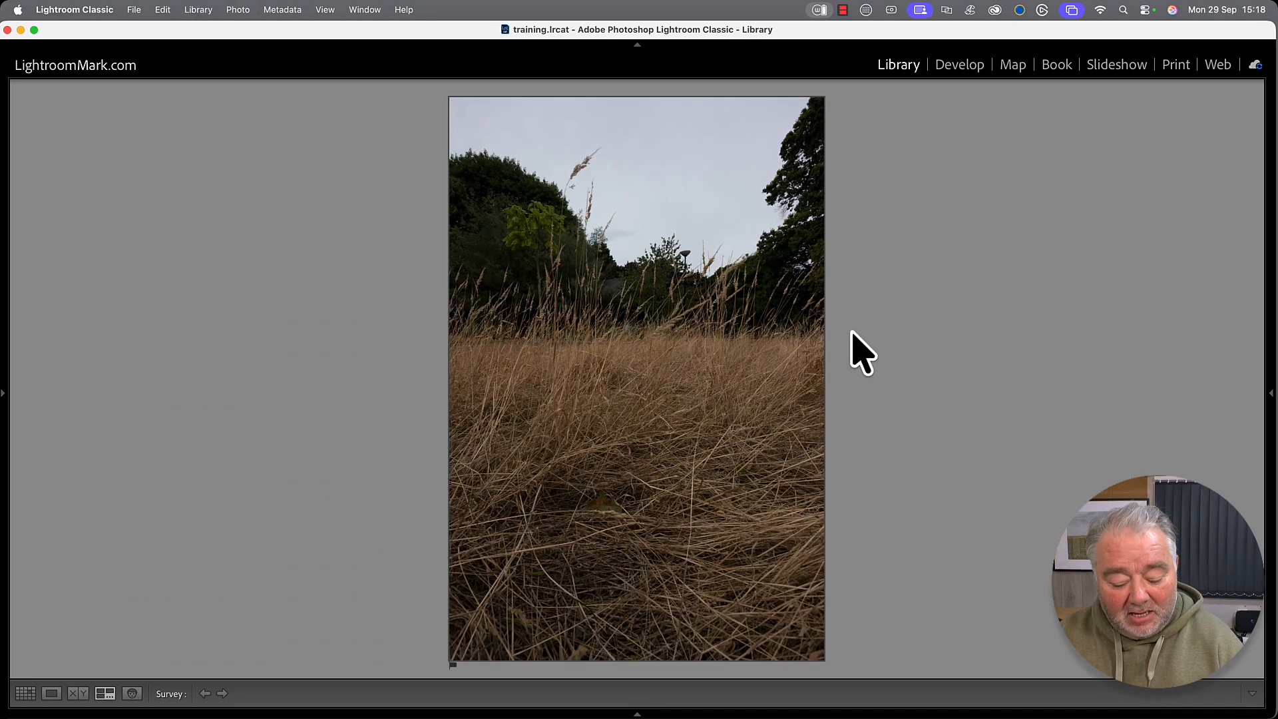
key(g)
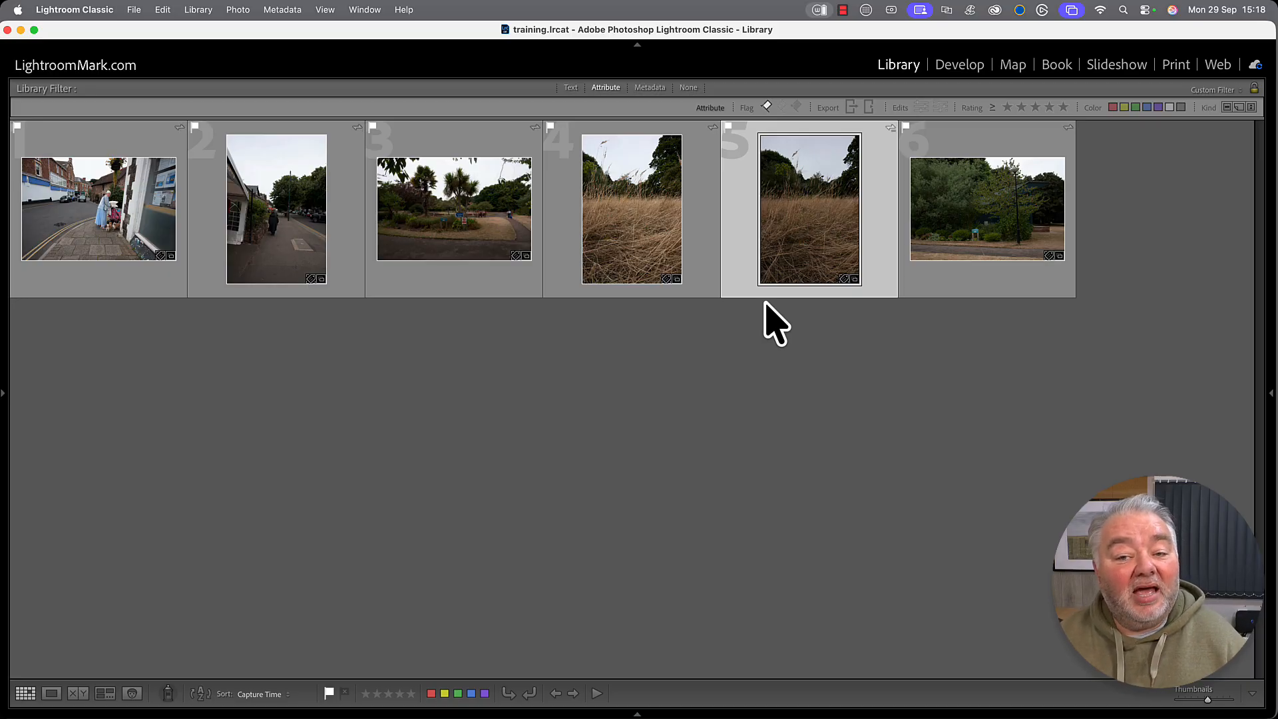
Turn off the flag filter and clear the pick flags from all 15 Minehead photos.
click(645, 465)
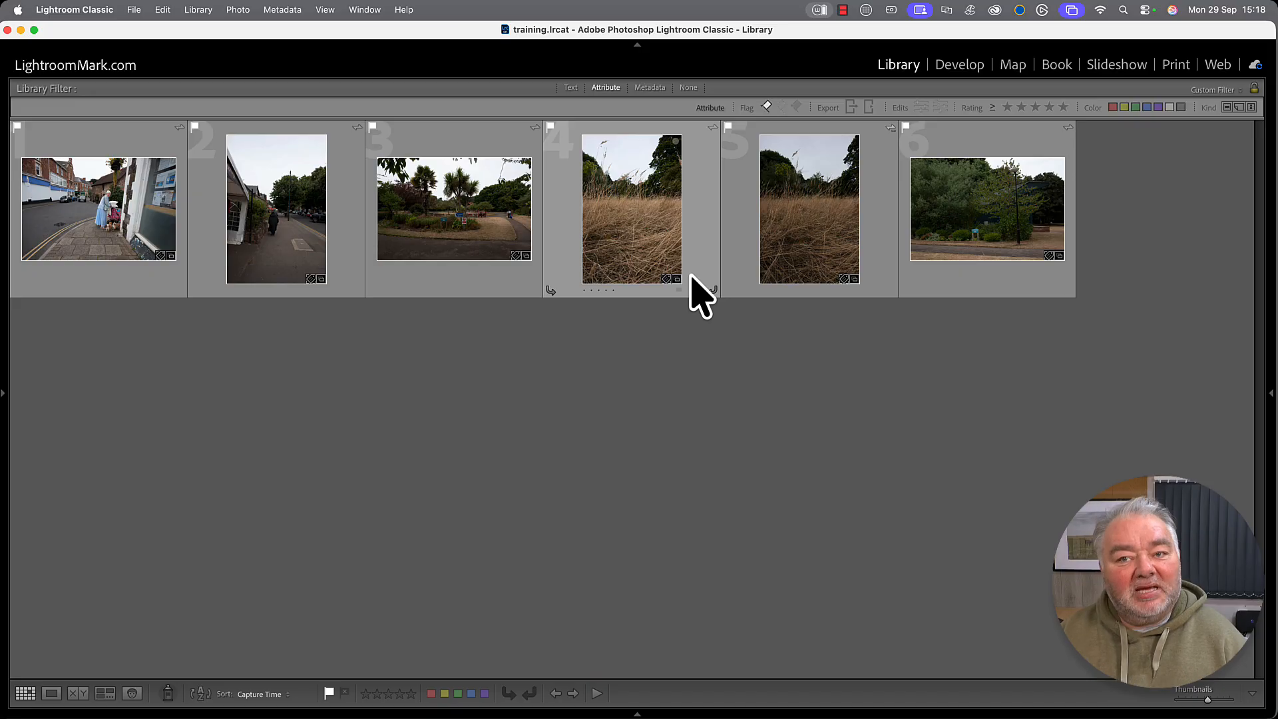
click(767, 108)
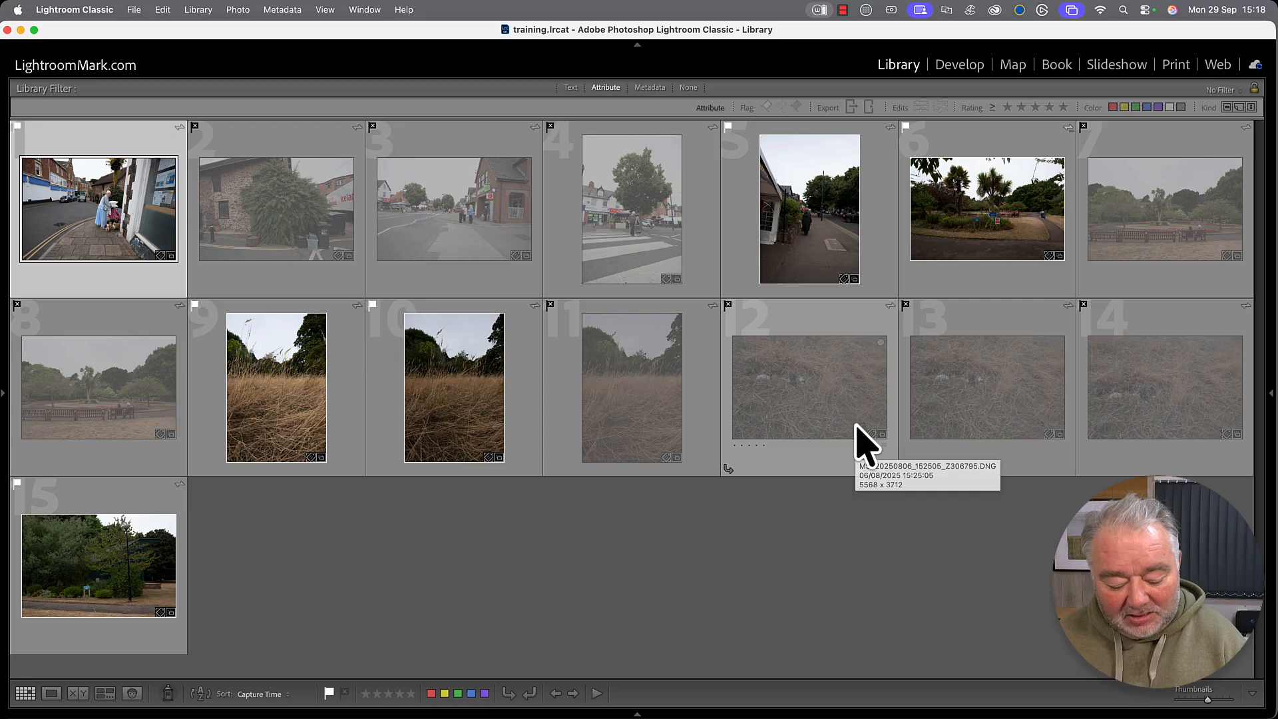
key(super+a)
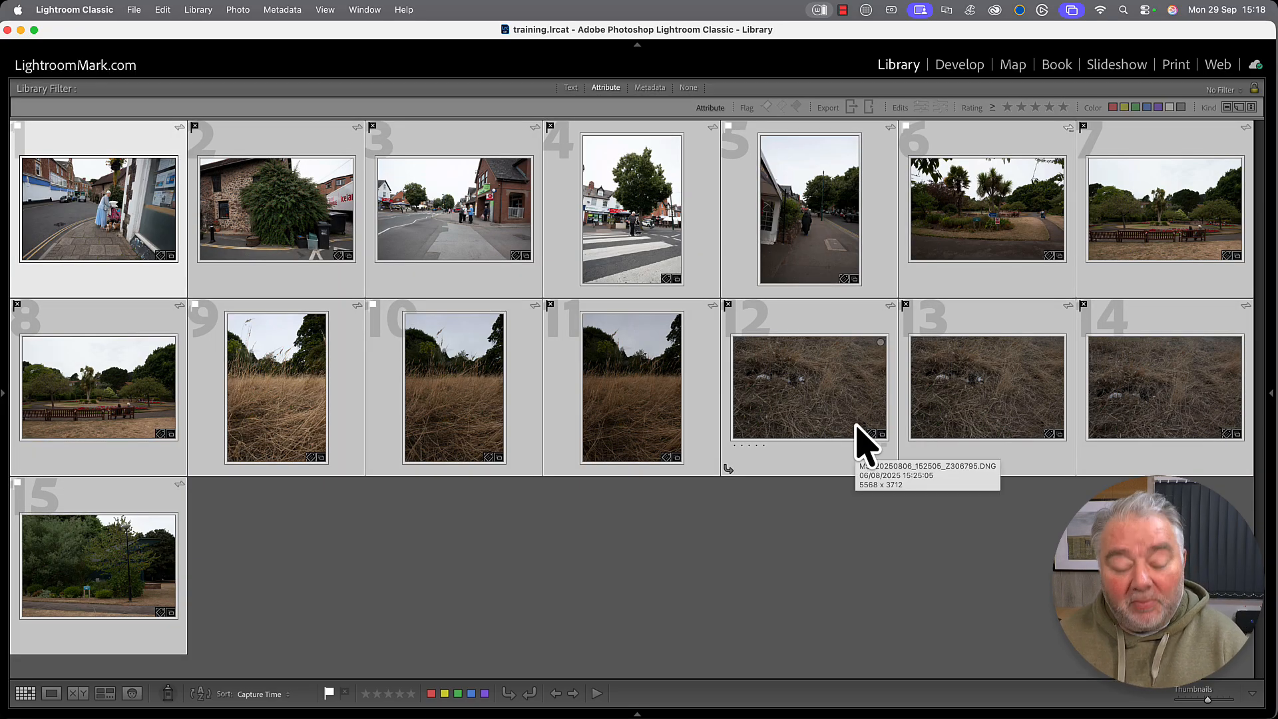
key(u)
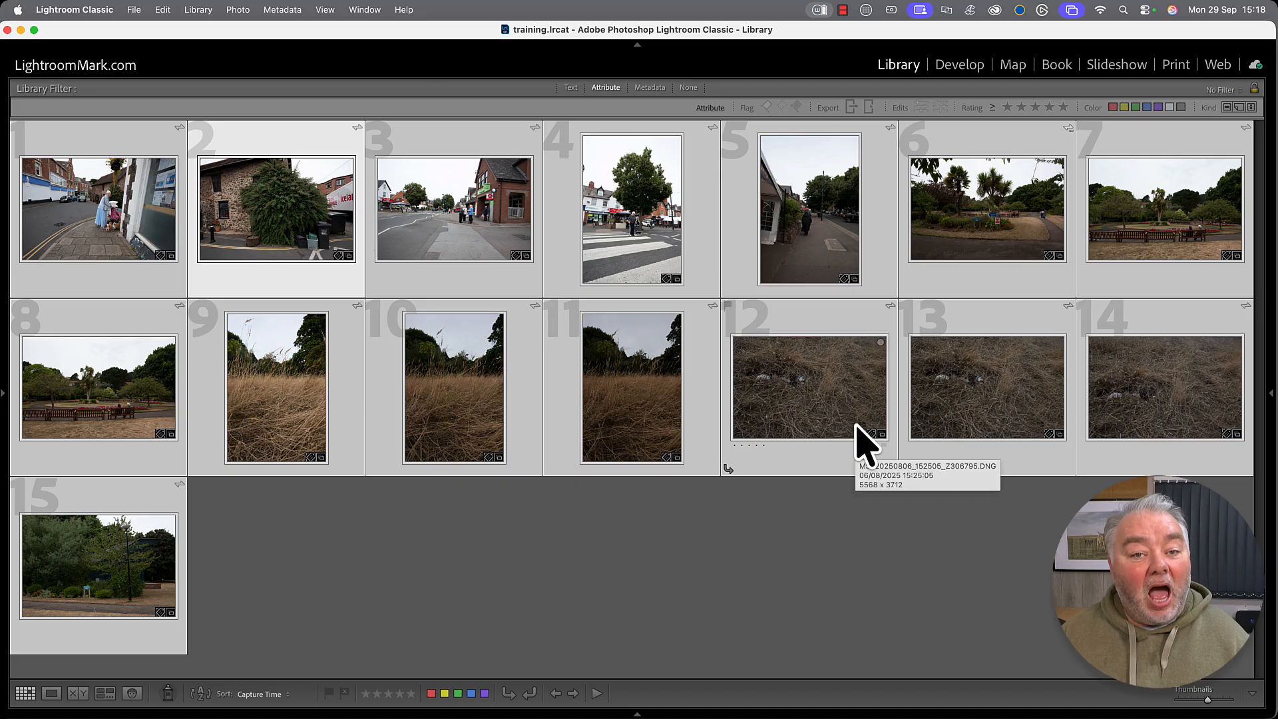
click(807, 577)
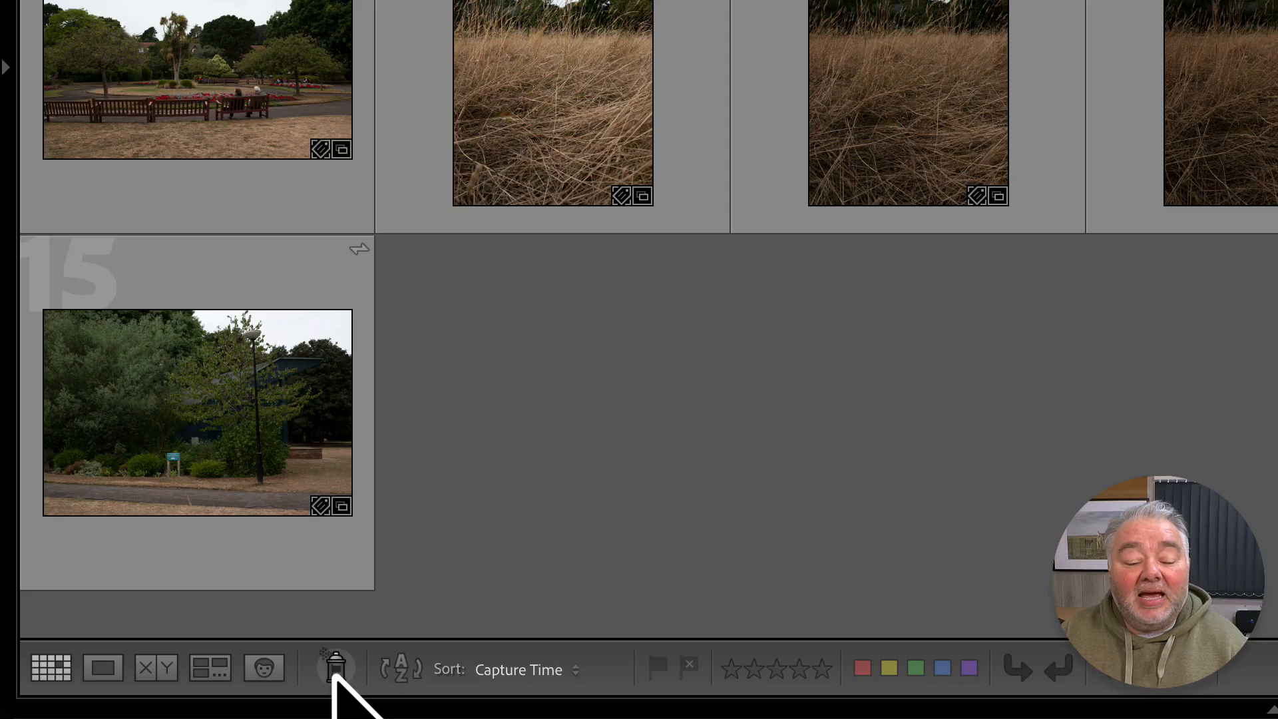
Set the painter to paint the Flagged state and filter the grid to unflagged photos.
click(335, 668)
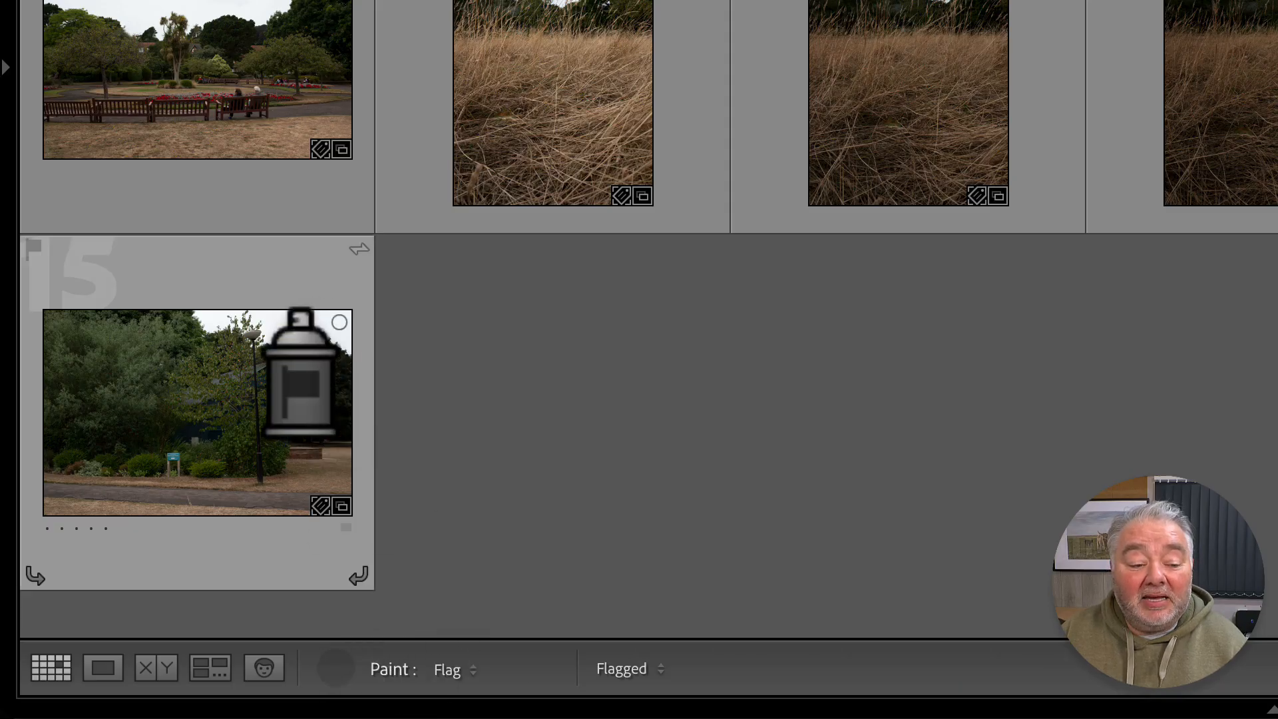
click(453, 671)
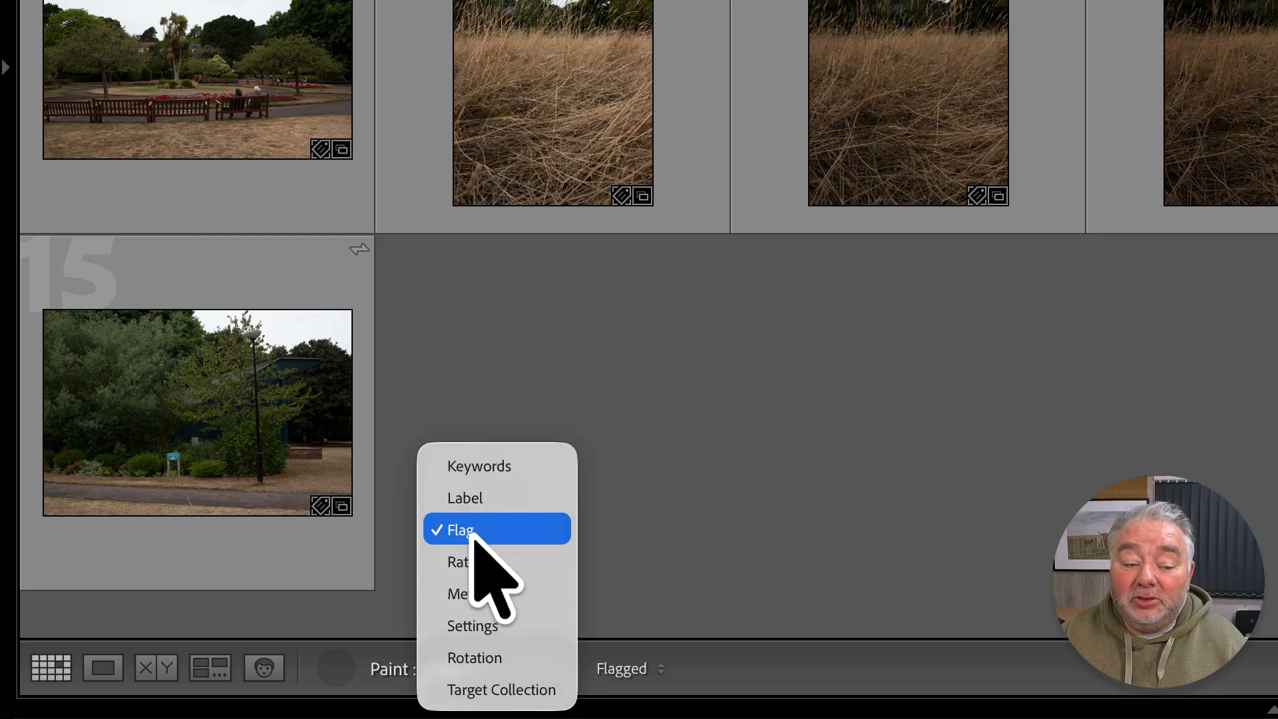
click(466, 528)
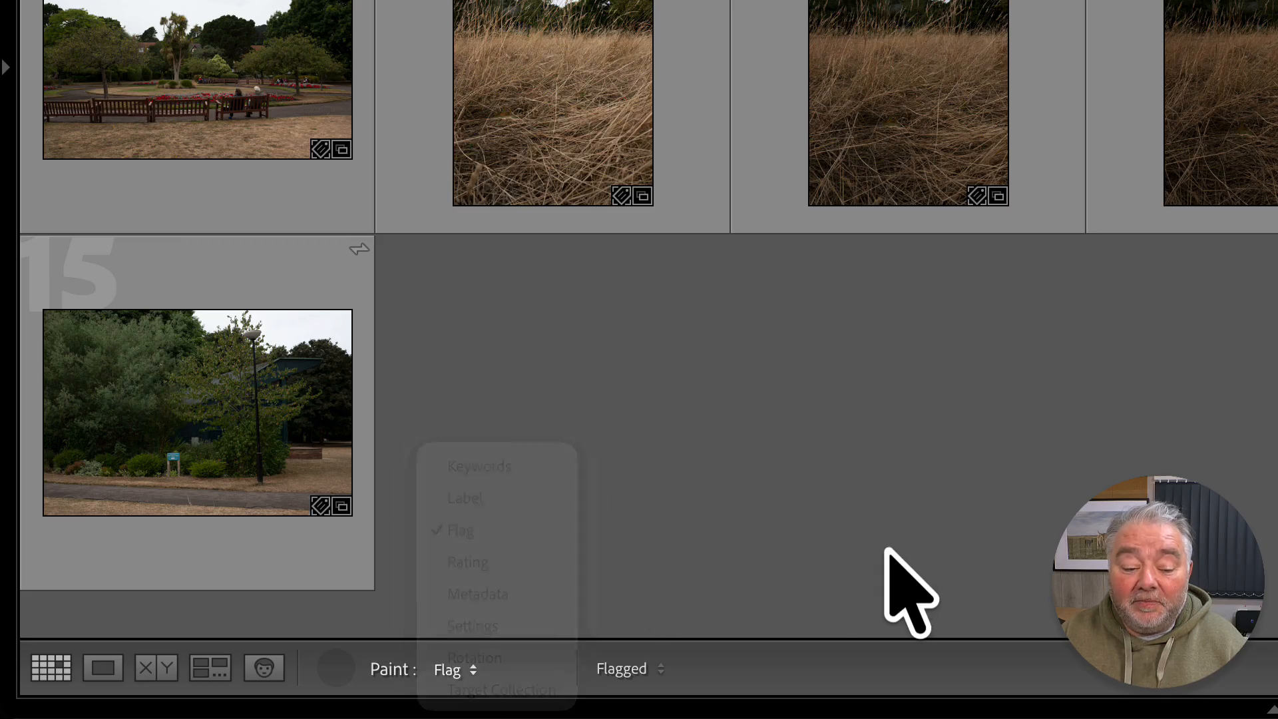
click(624, 669)
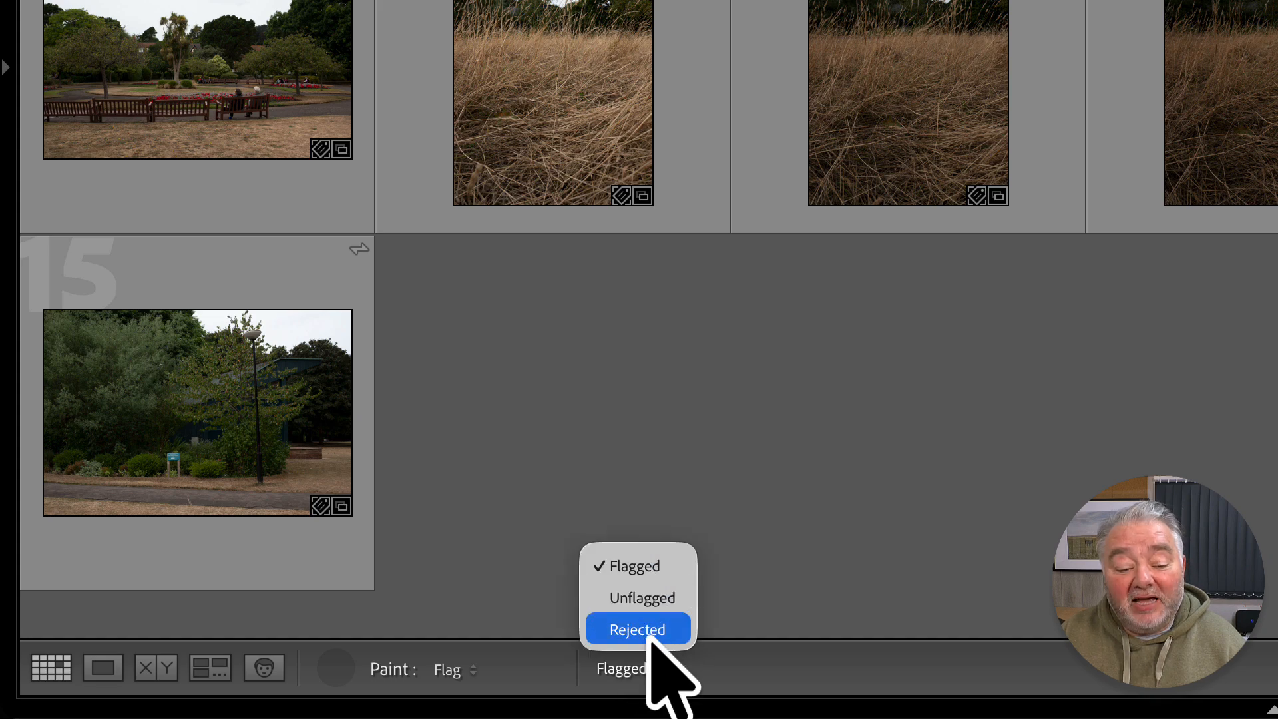
key(Escape)
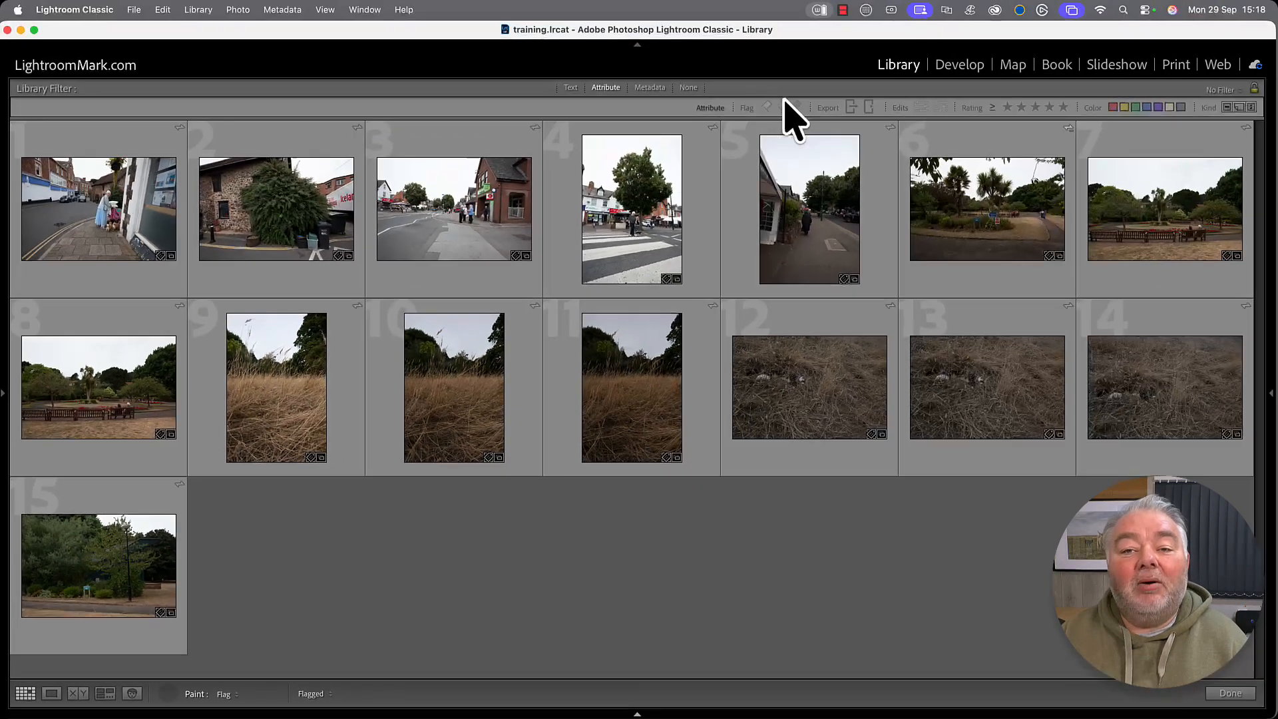
click(782, 108)
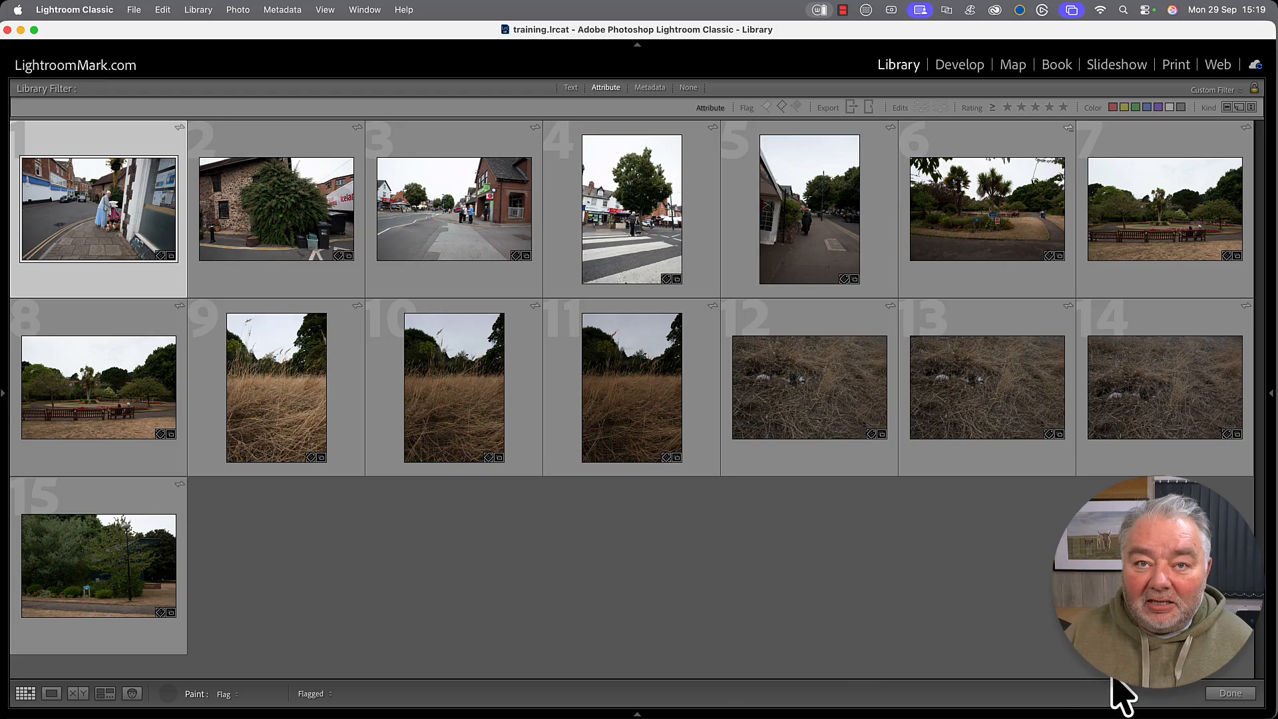
Paint flags on the crossing, street portrait, palm garden, three dry-grass, stone house and tall-grass shots.
click(629, 256)
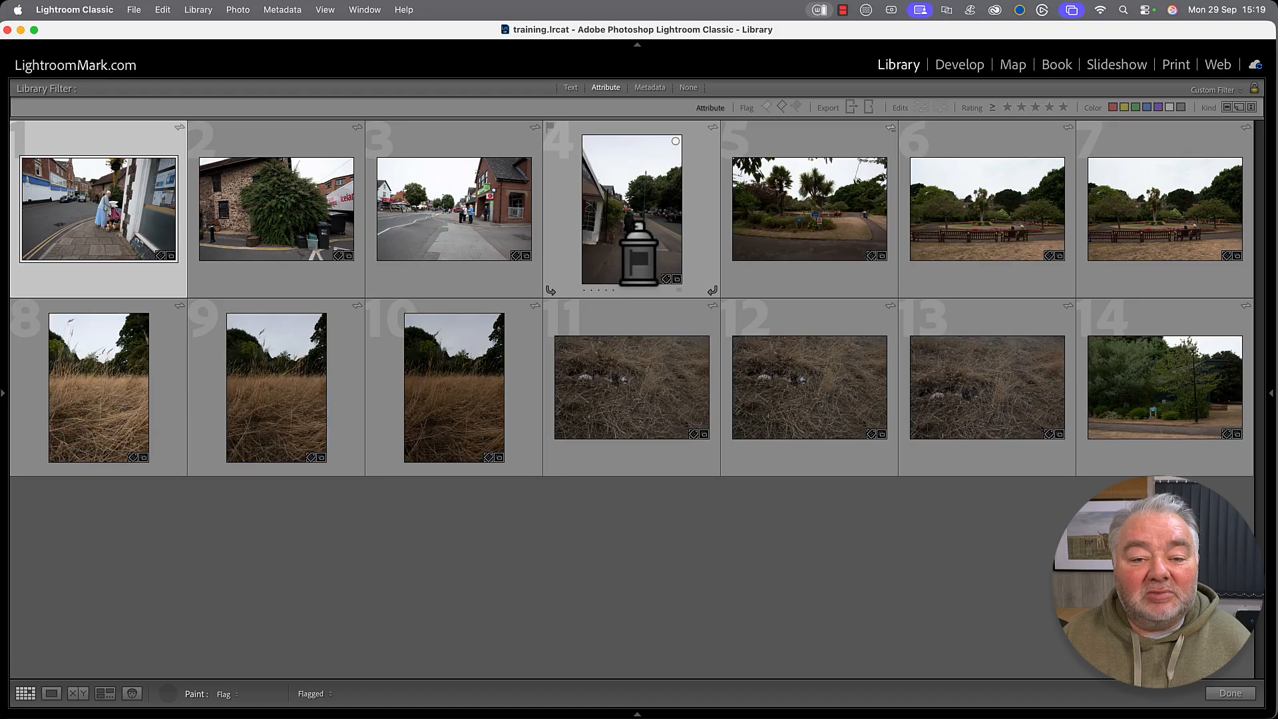
click(642, 266)
click(655, 210)
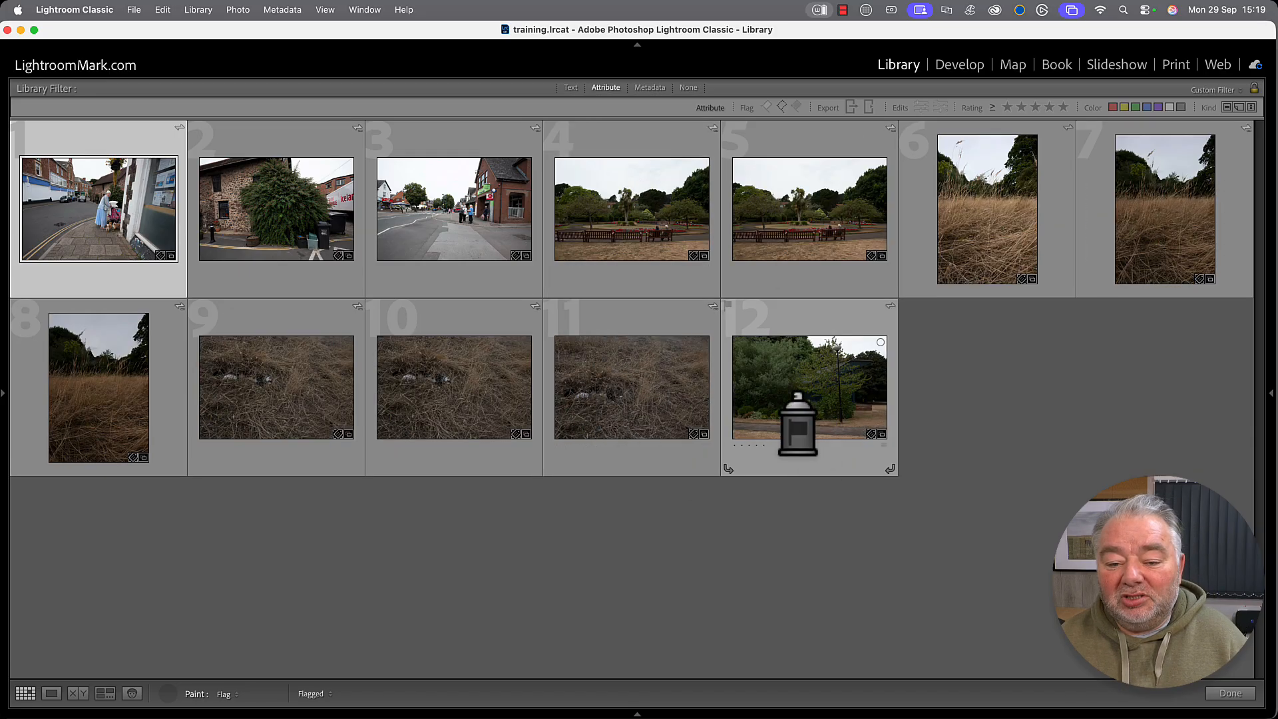
click(619, 412)
click(490, 414)
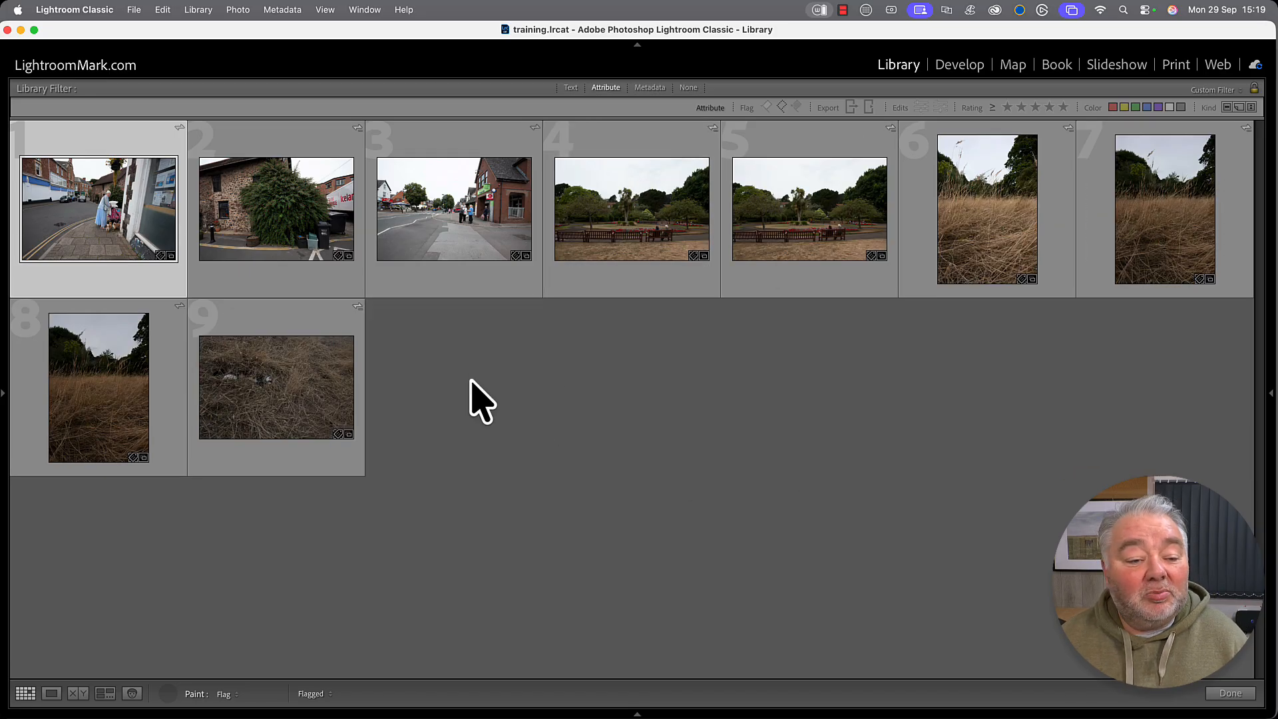
click(328, 408)
click(309, 266)
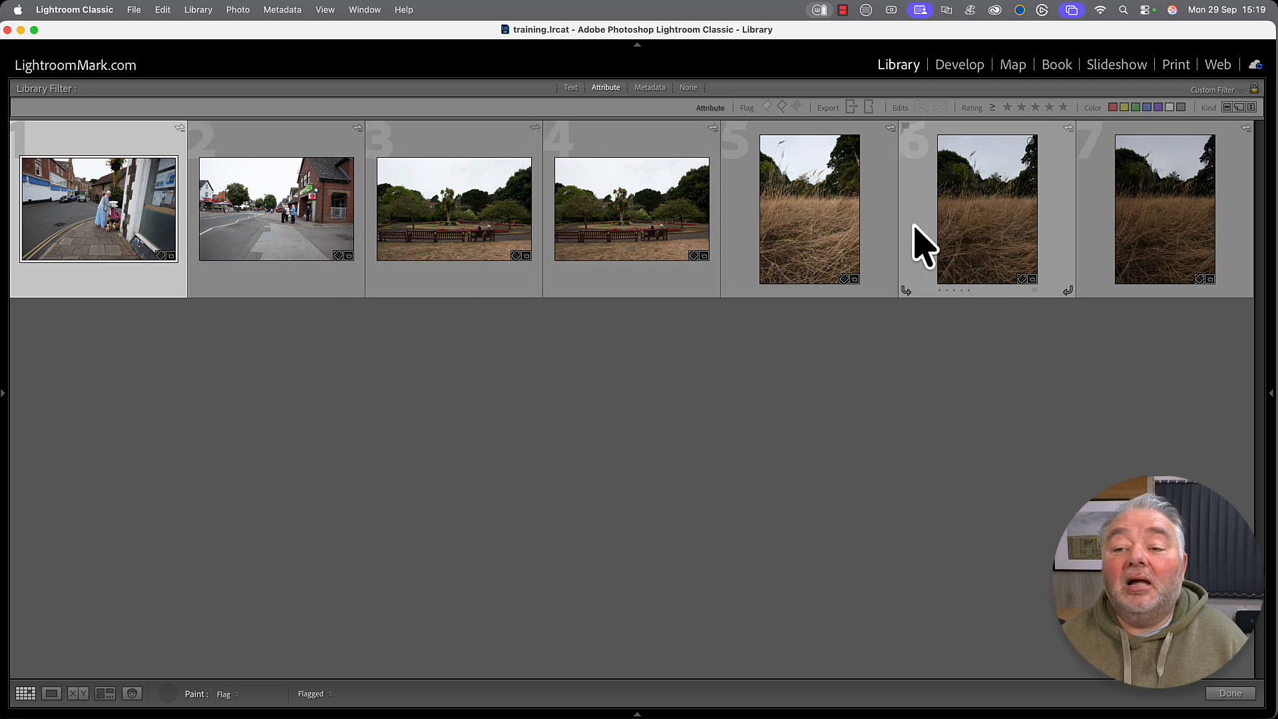
click(840, 236)
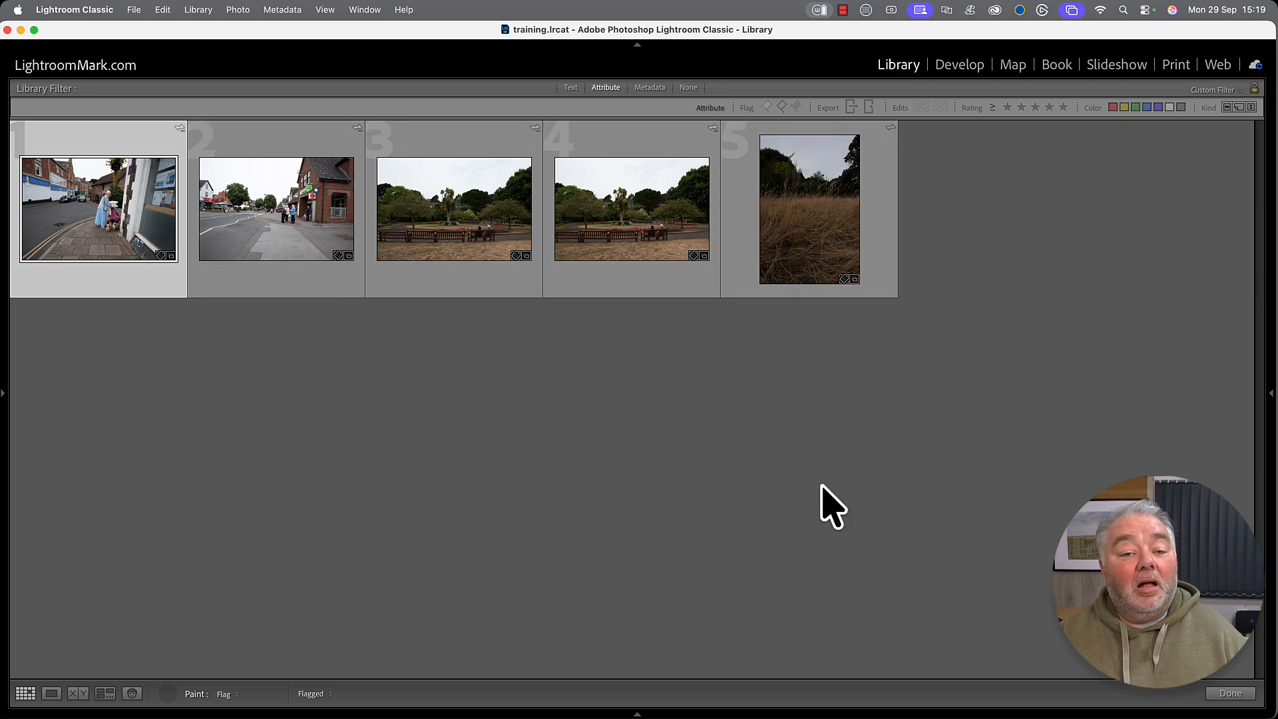
Select the two park bench photos together.
click(461, 285)
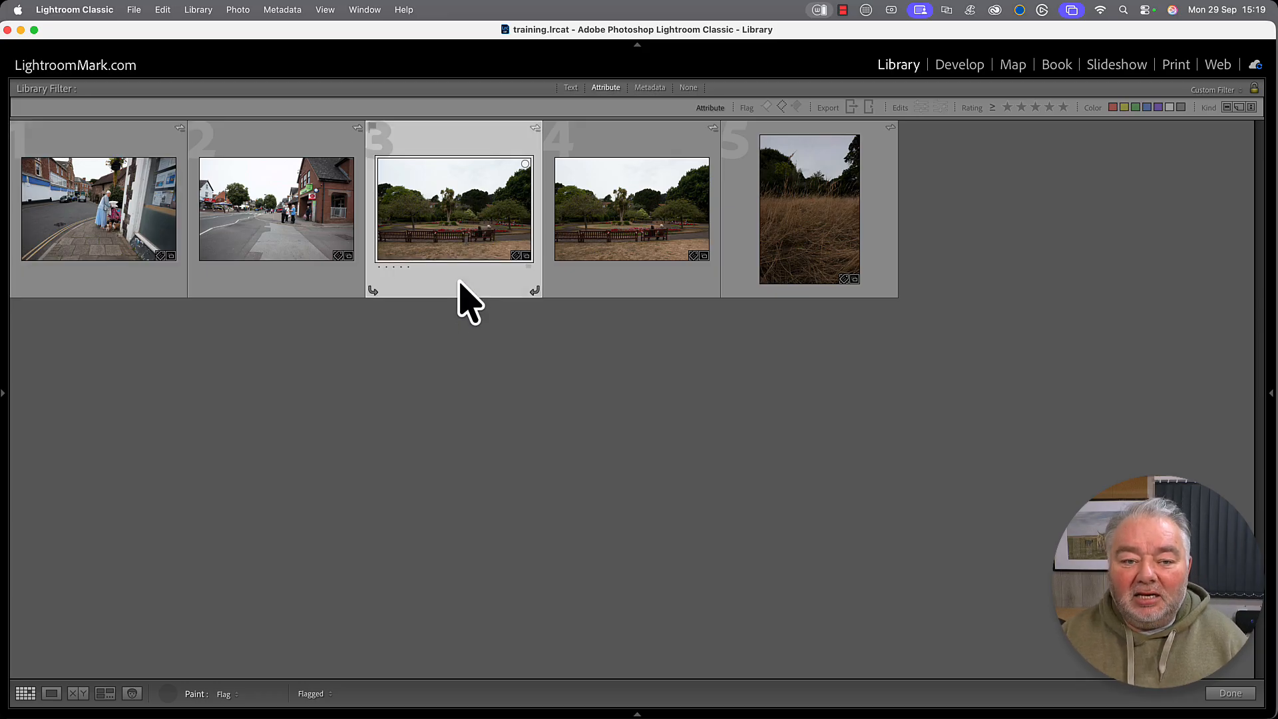
click(606, 305)
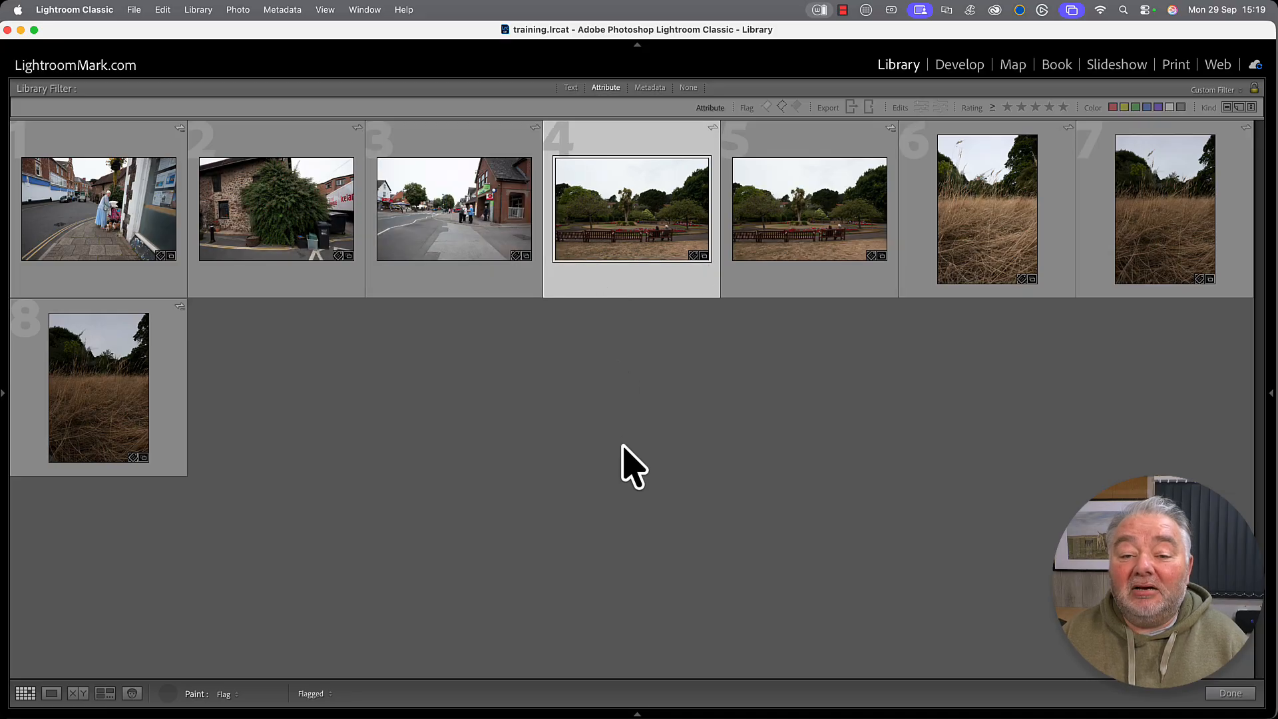
shift+click(845, 288)
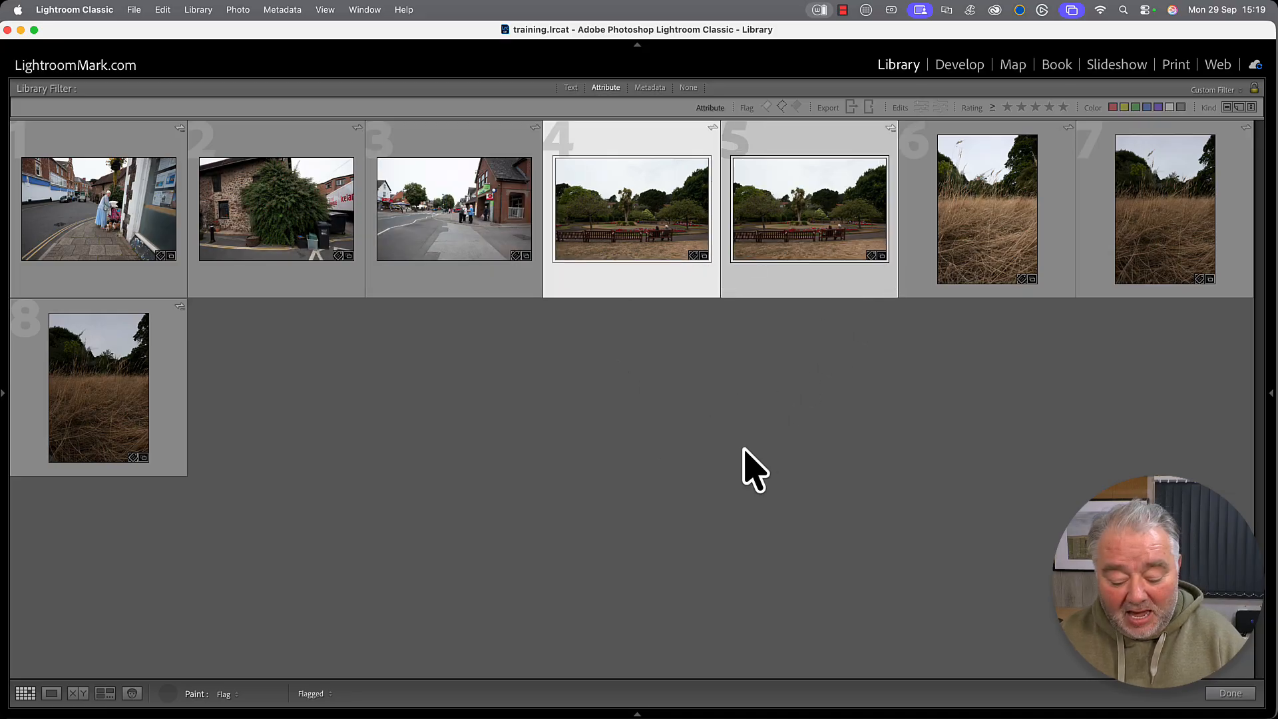
Compare the two park bench shots in Survey view, then flag the better one and a tall-grass shot.
key(n)
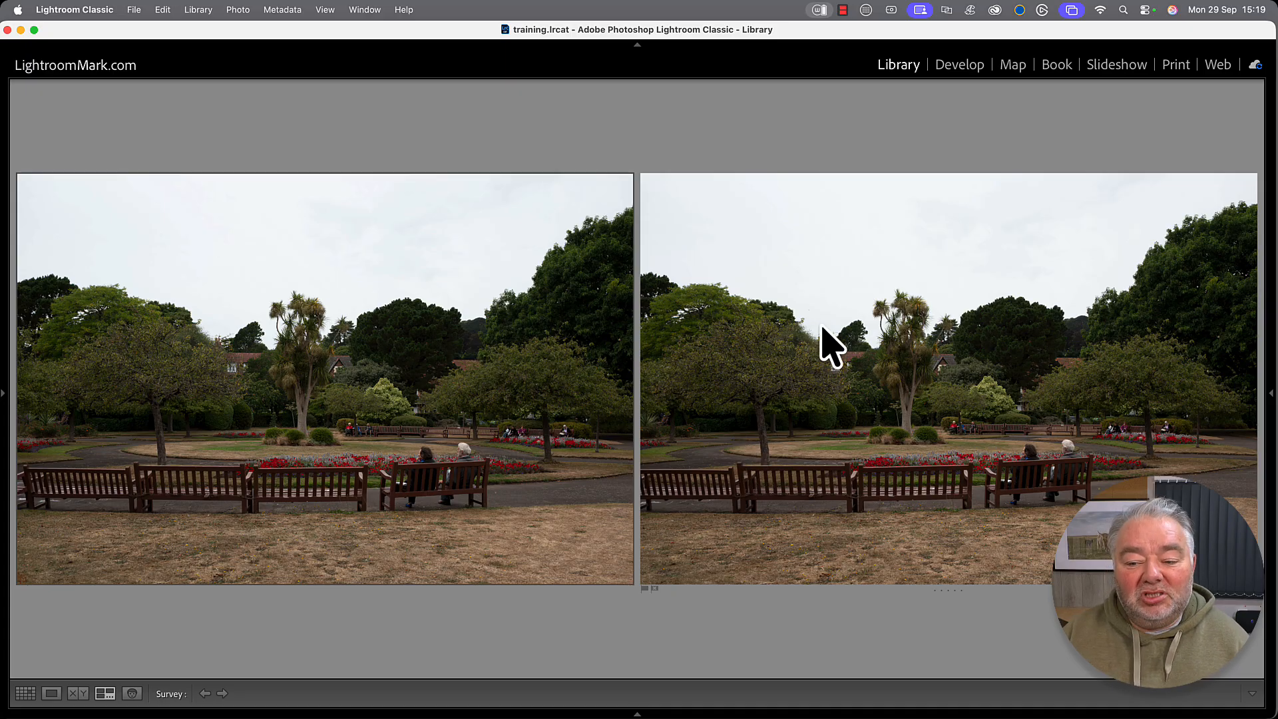
key(g)
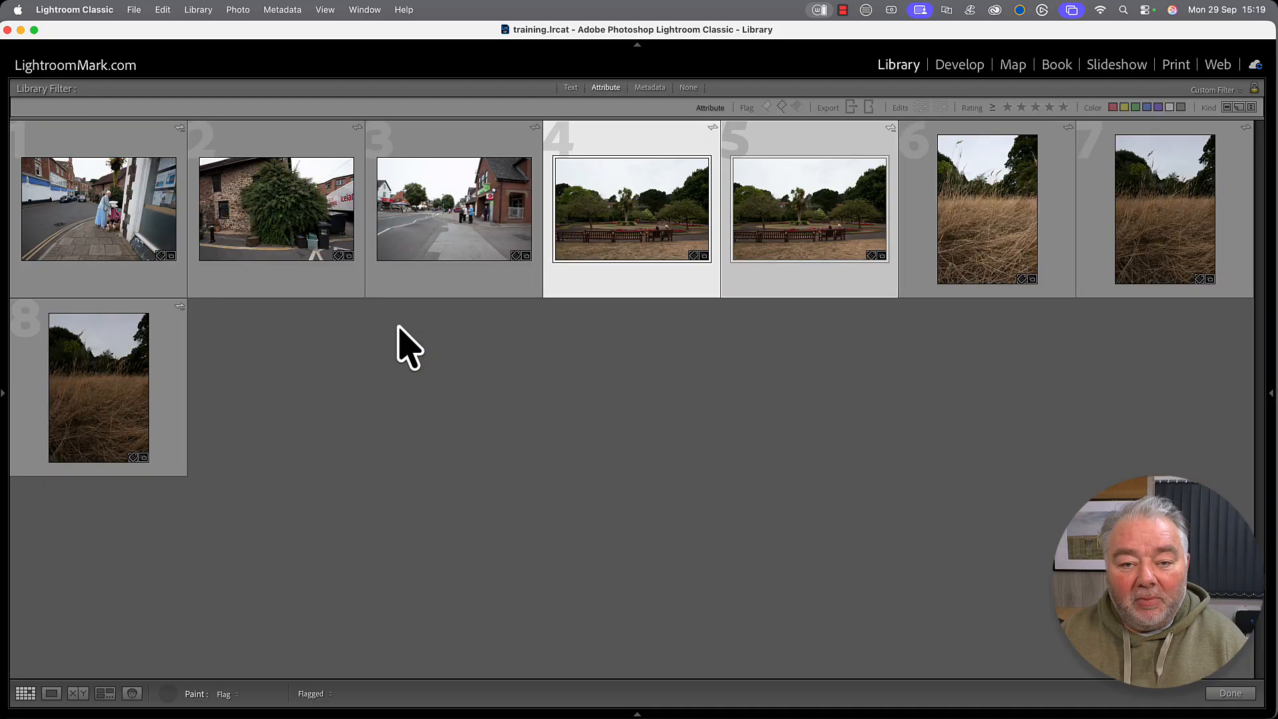
click(829, 233)
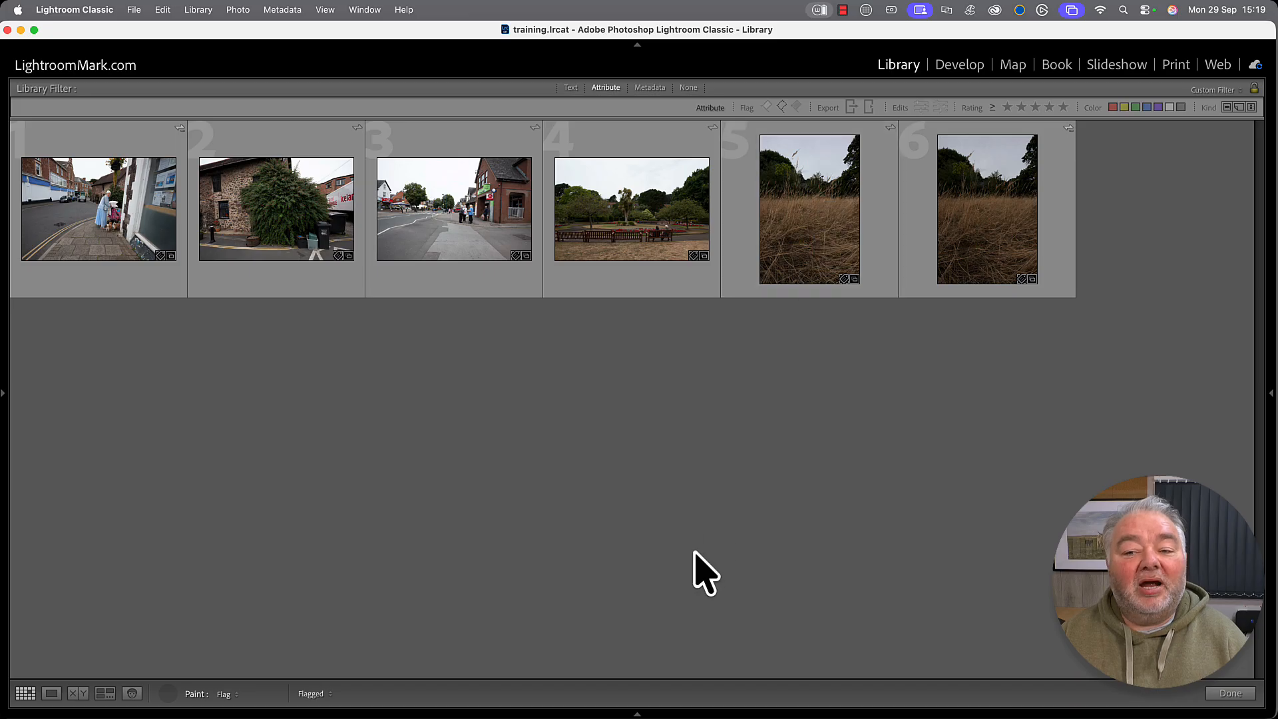
click(819, 257)
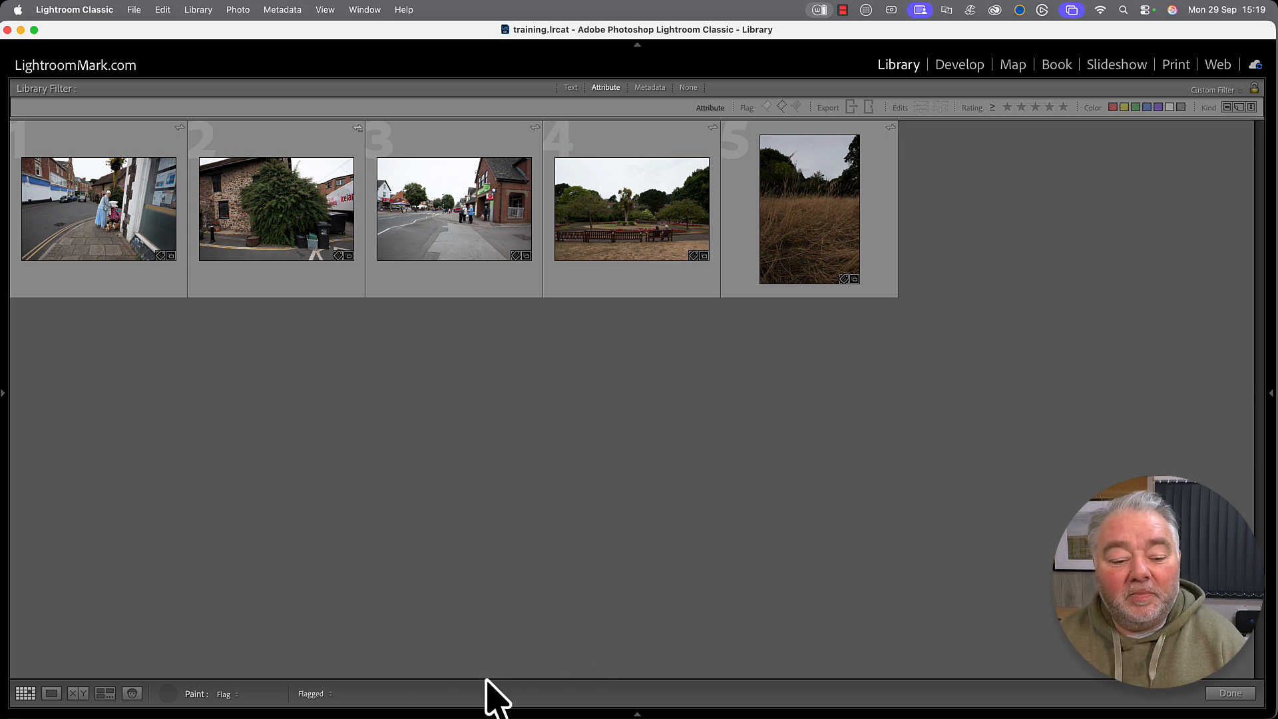
Put the painter away and switch the flag filter from Unflagged to Flagged, showing 10 photos.
click(168, 693)
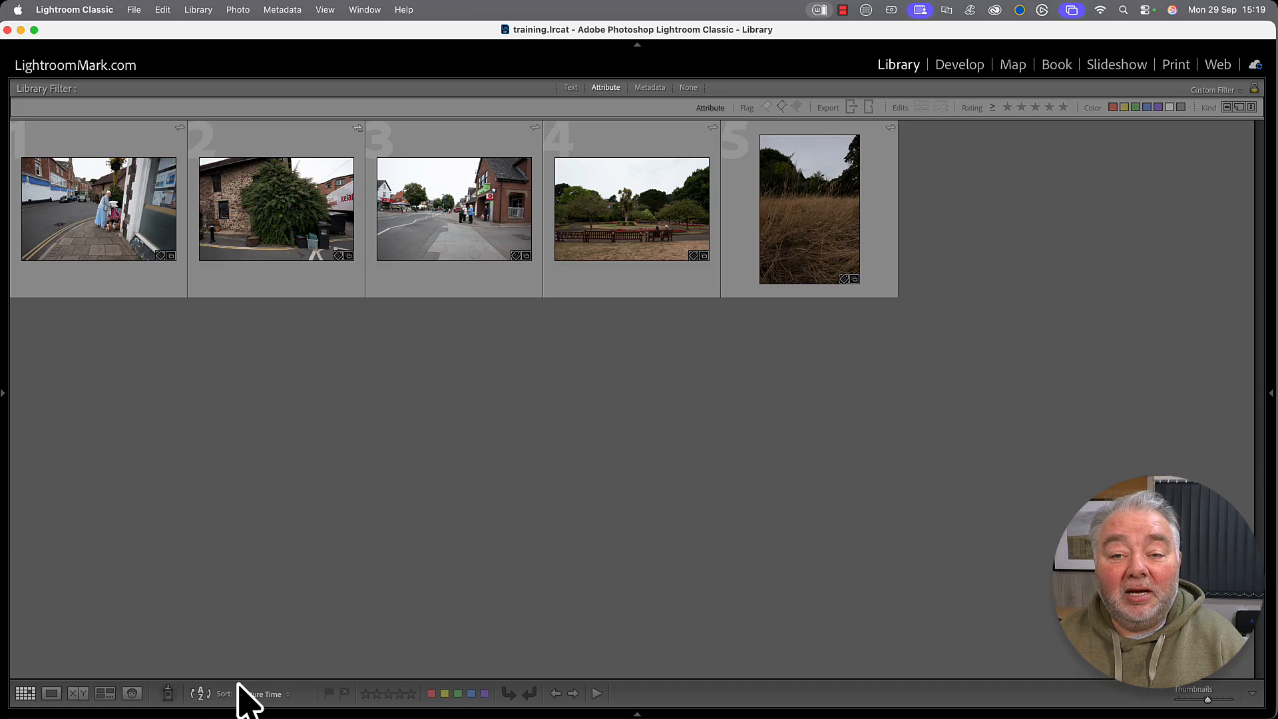
click(782, 106)
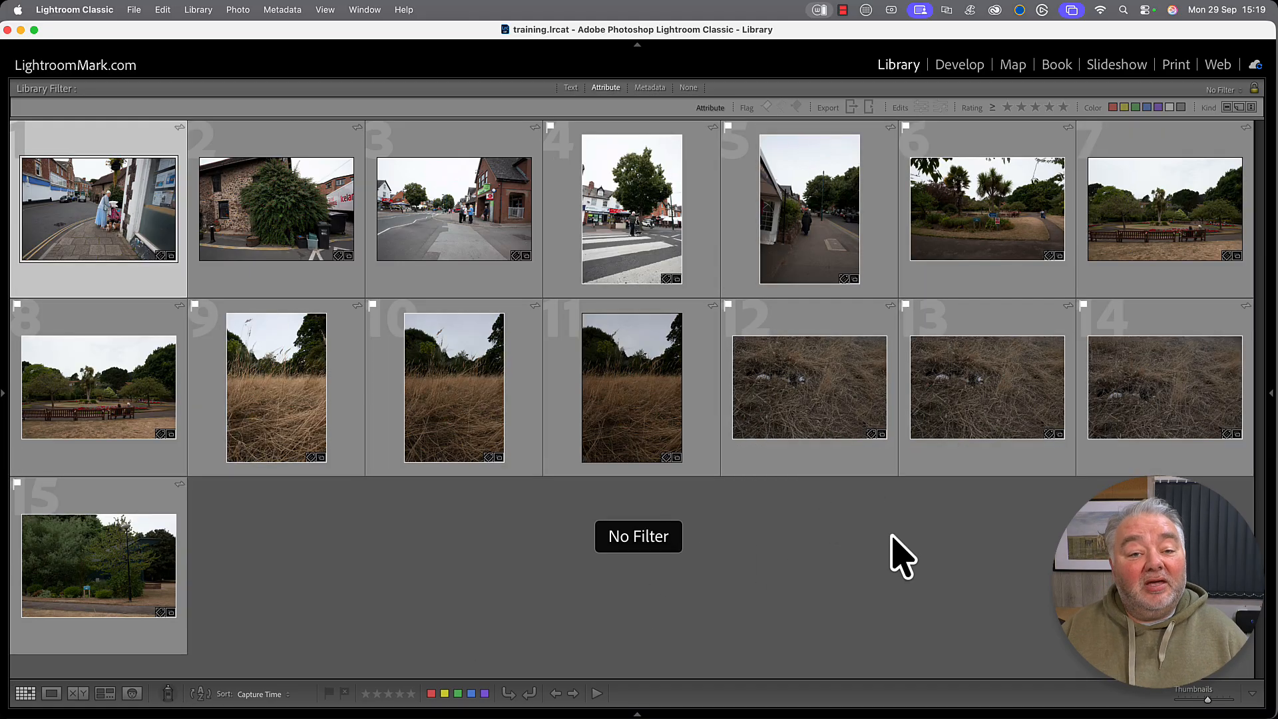
click(767, 107)
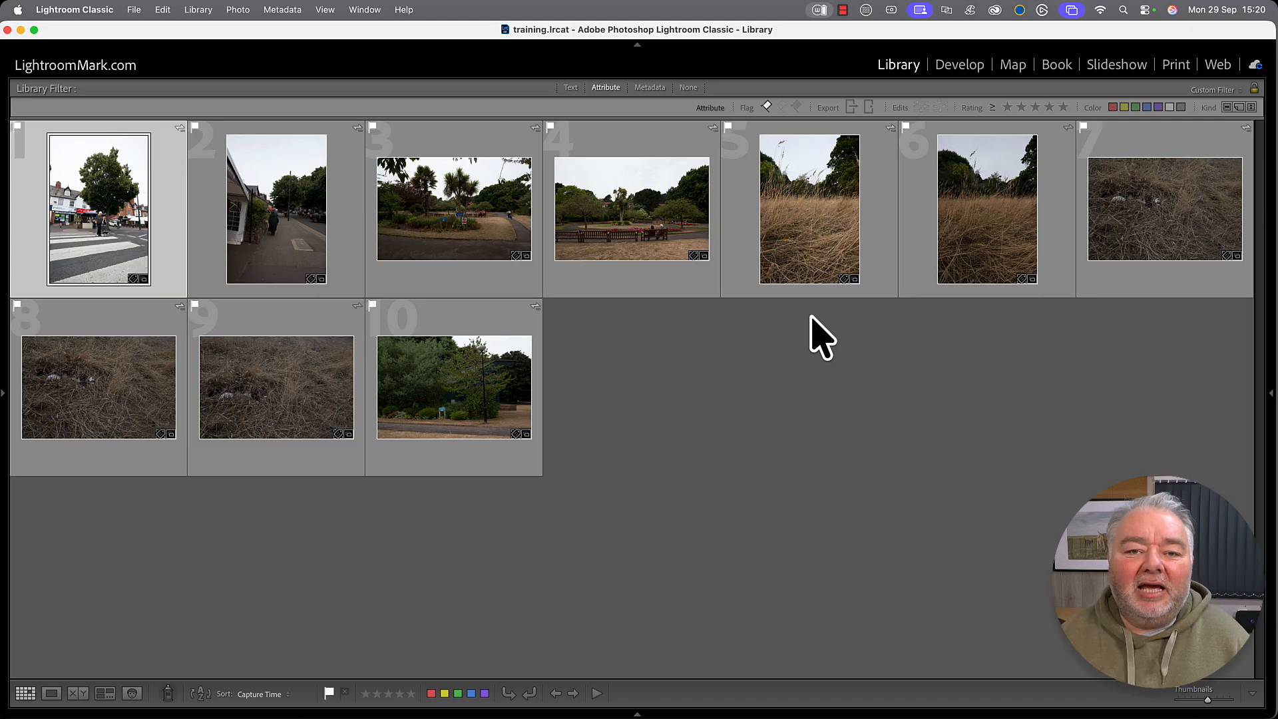
Start a new smart collection inside the WIP collection set.
click(2, 393)
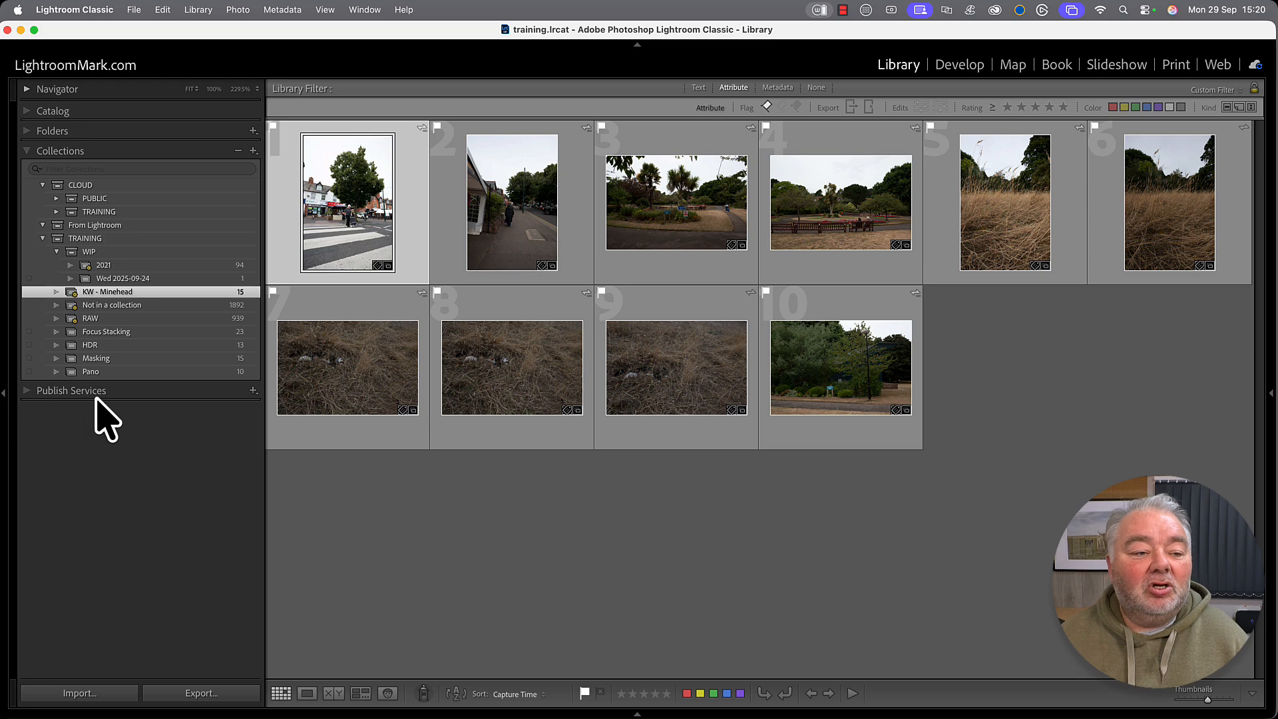
click(119, 252)
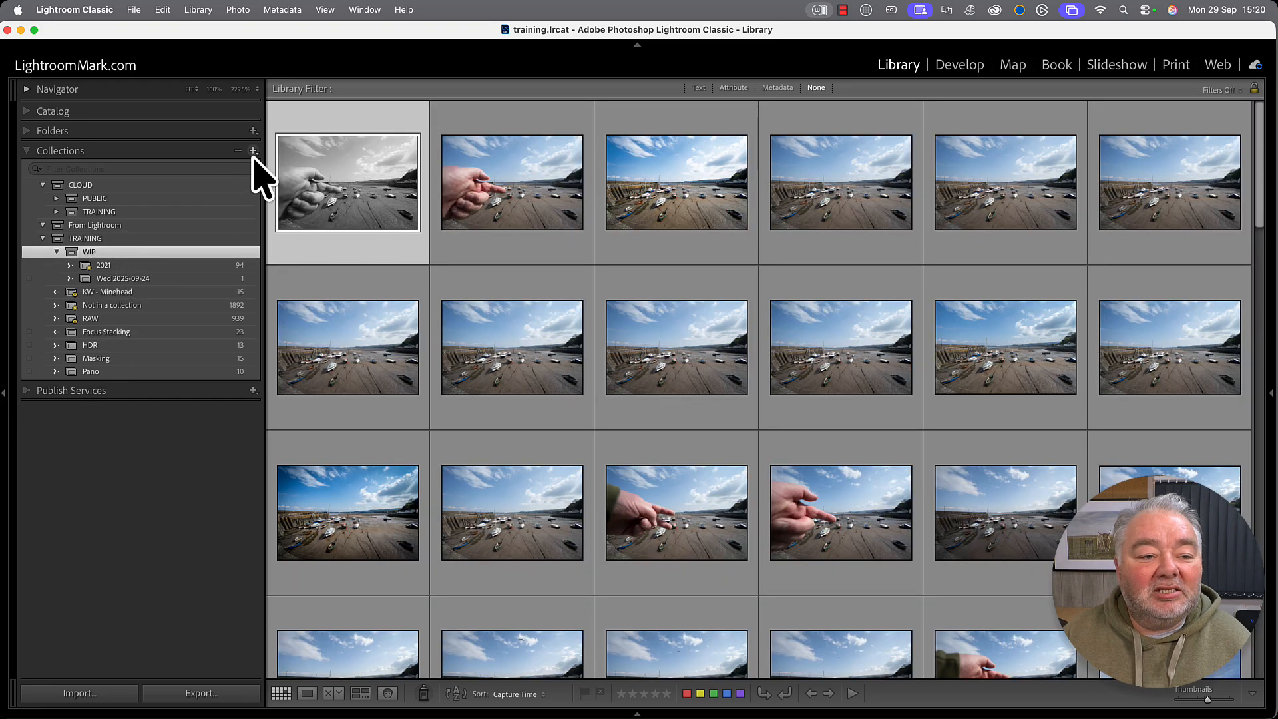
click(253, 151)
click(323, 182)
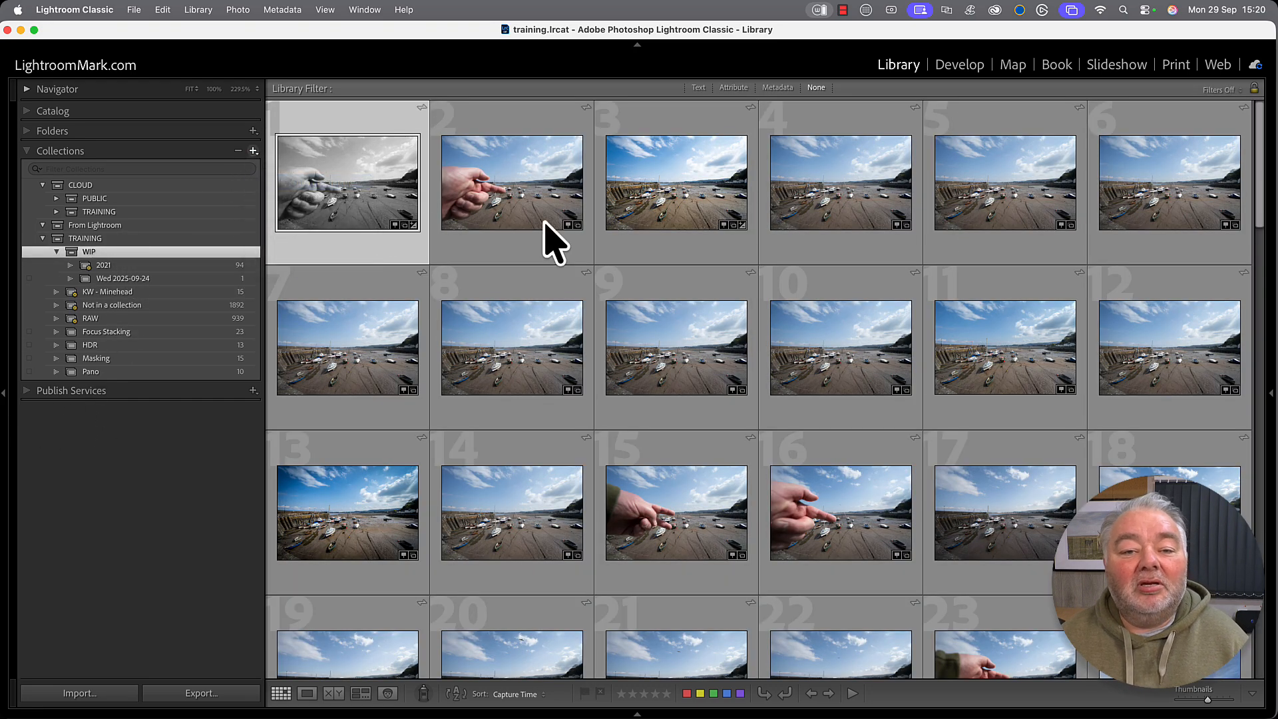
Name the smart collection 'Picked' with the rule Pick Flag is flagged.
text(Pic)
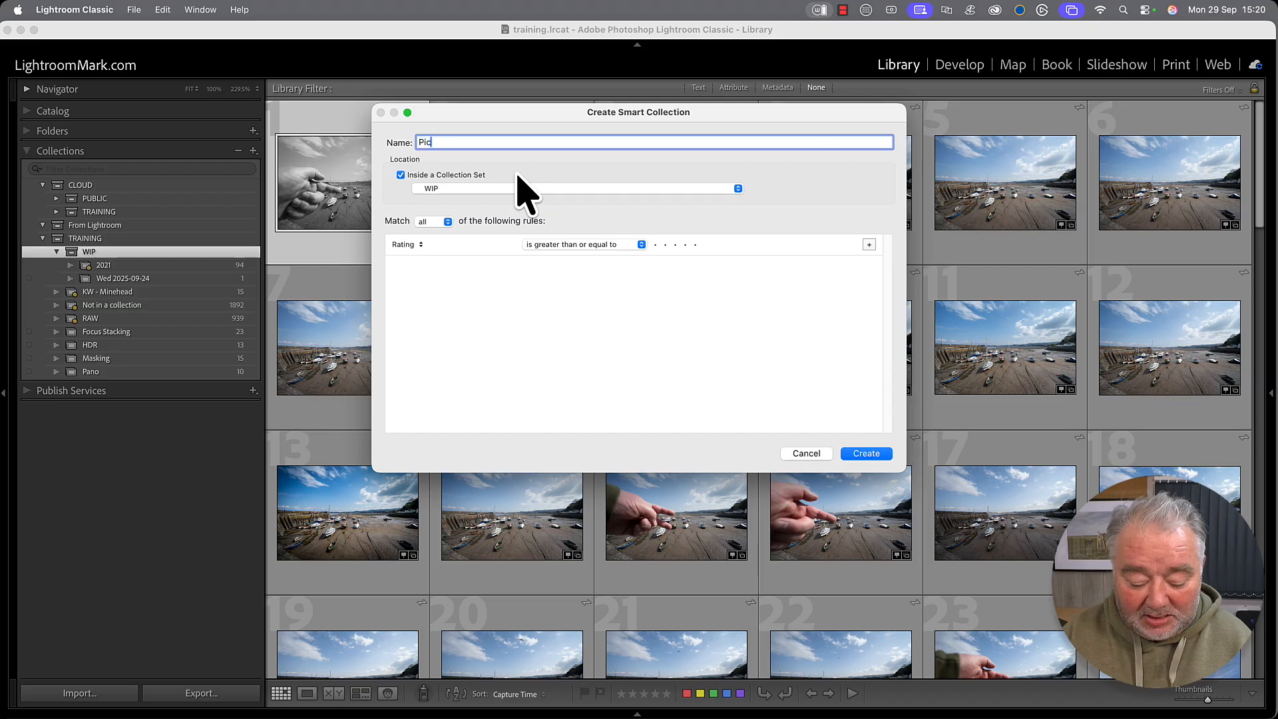
text(ked)
key(super+a)
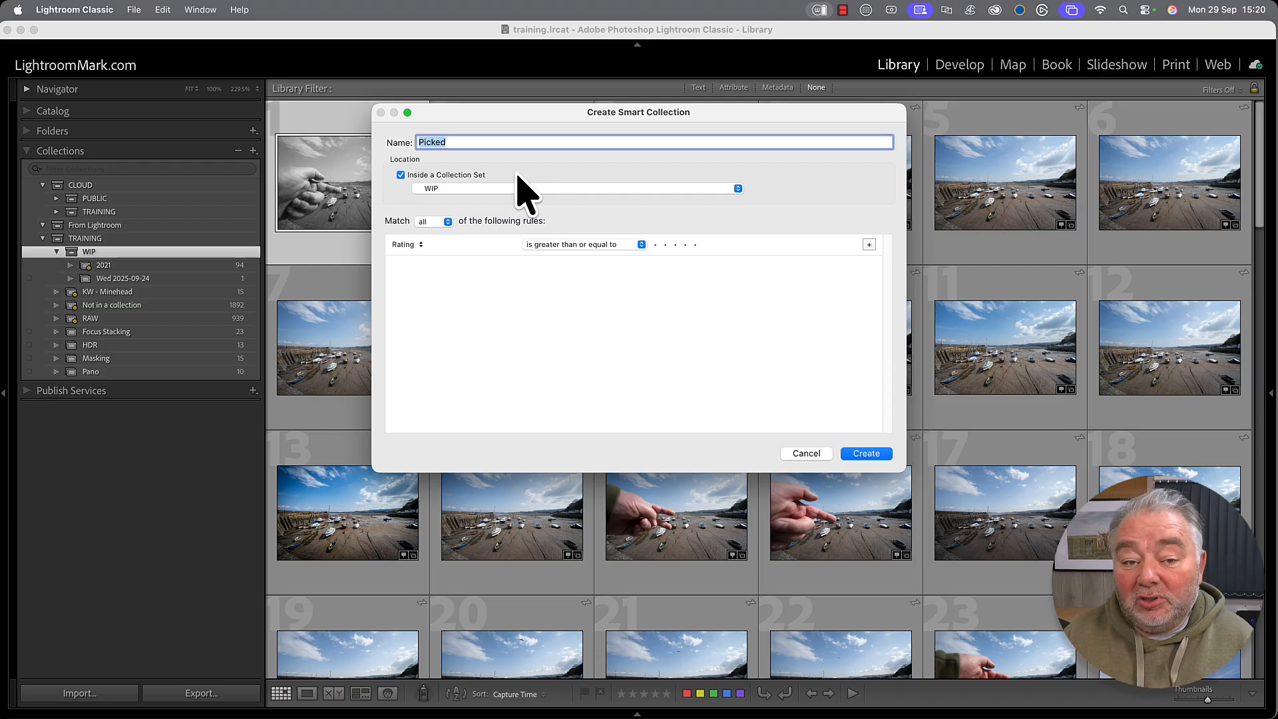
click(411, 245)
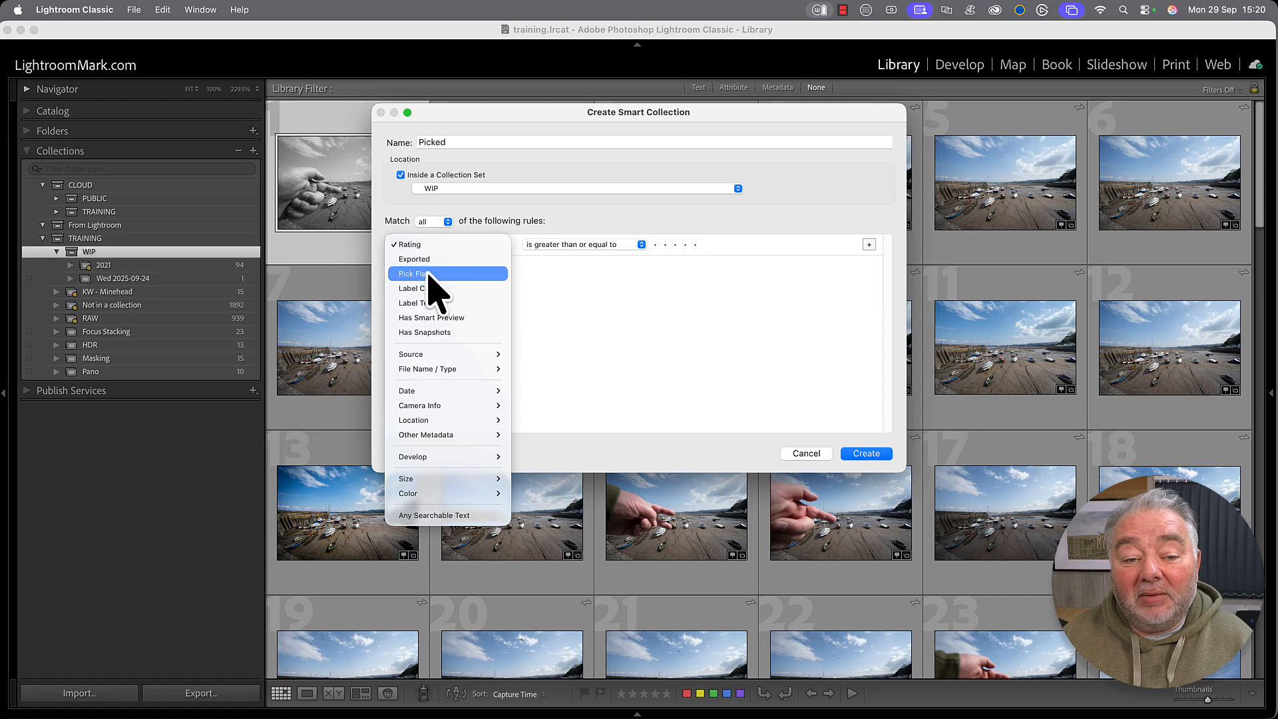
click(424, 274)
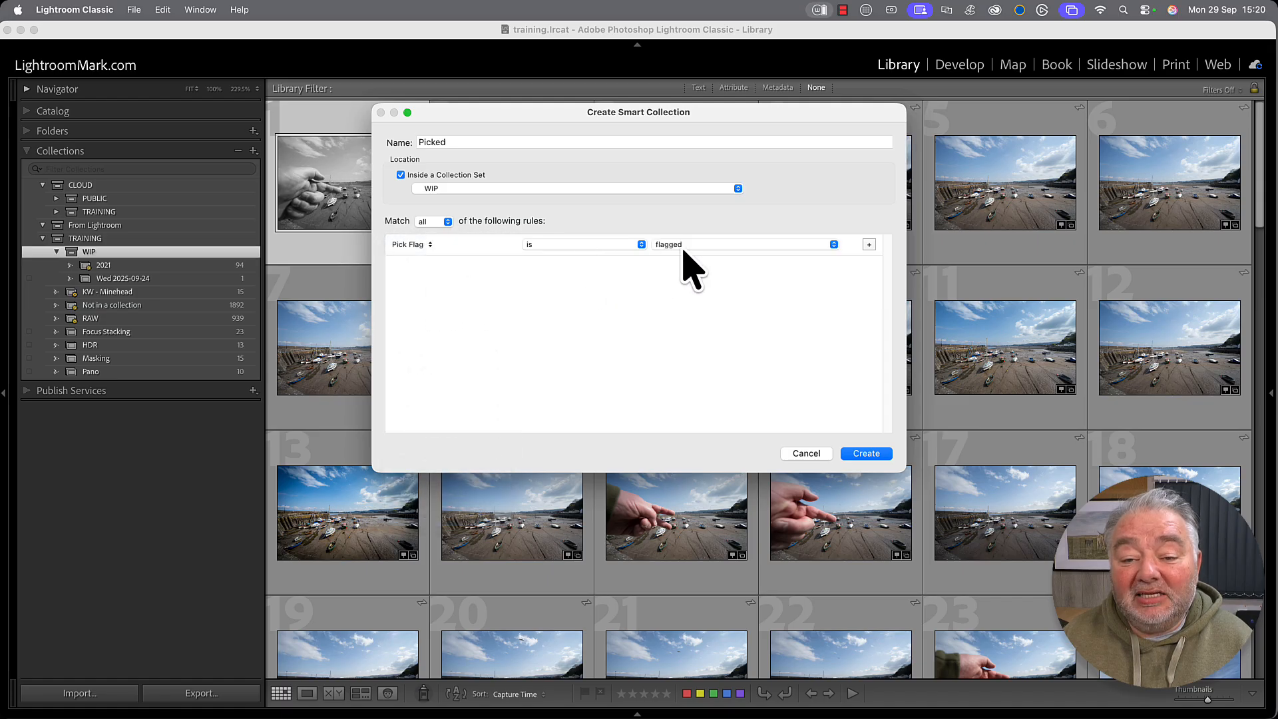
click(866, 454)
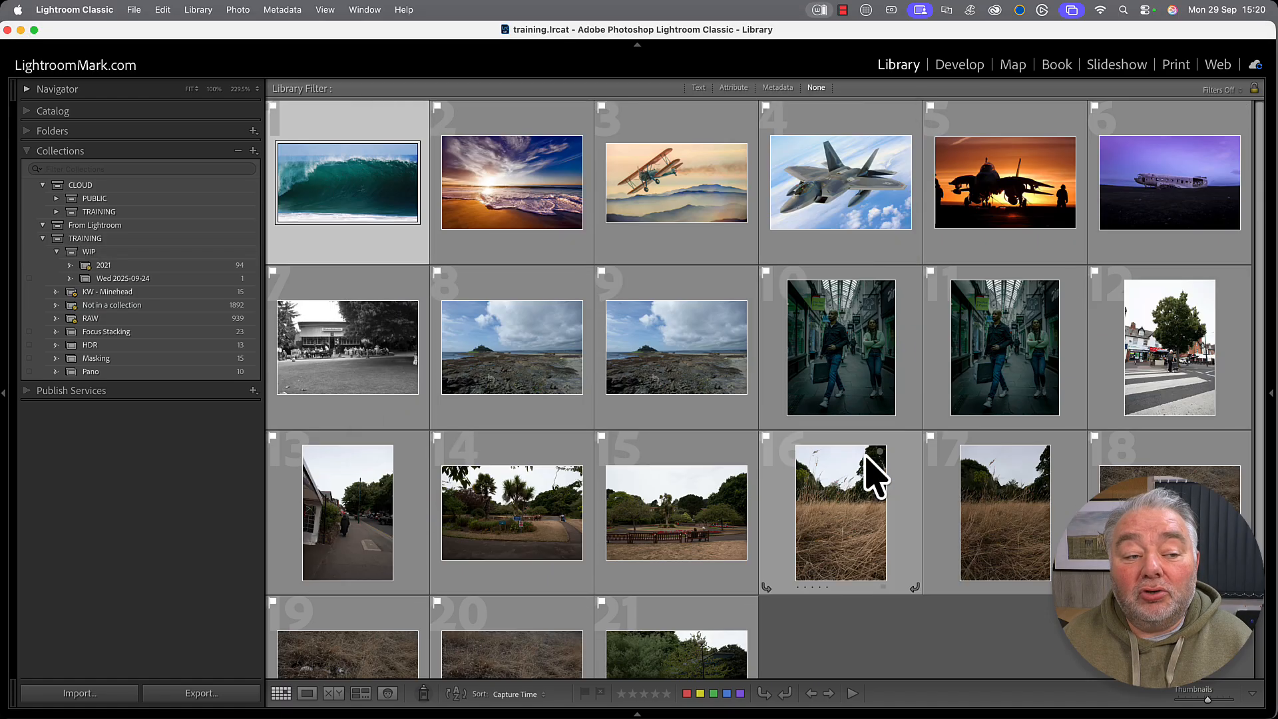
scroll(718, 474, down, 2)
scroll(719, 474, down, 1)
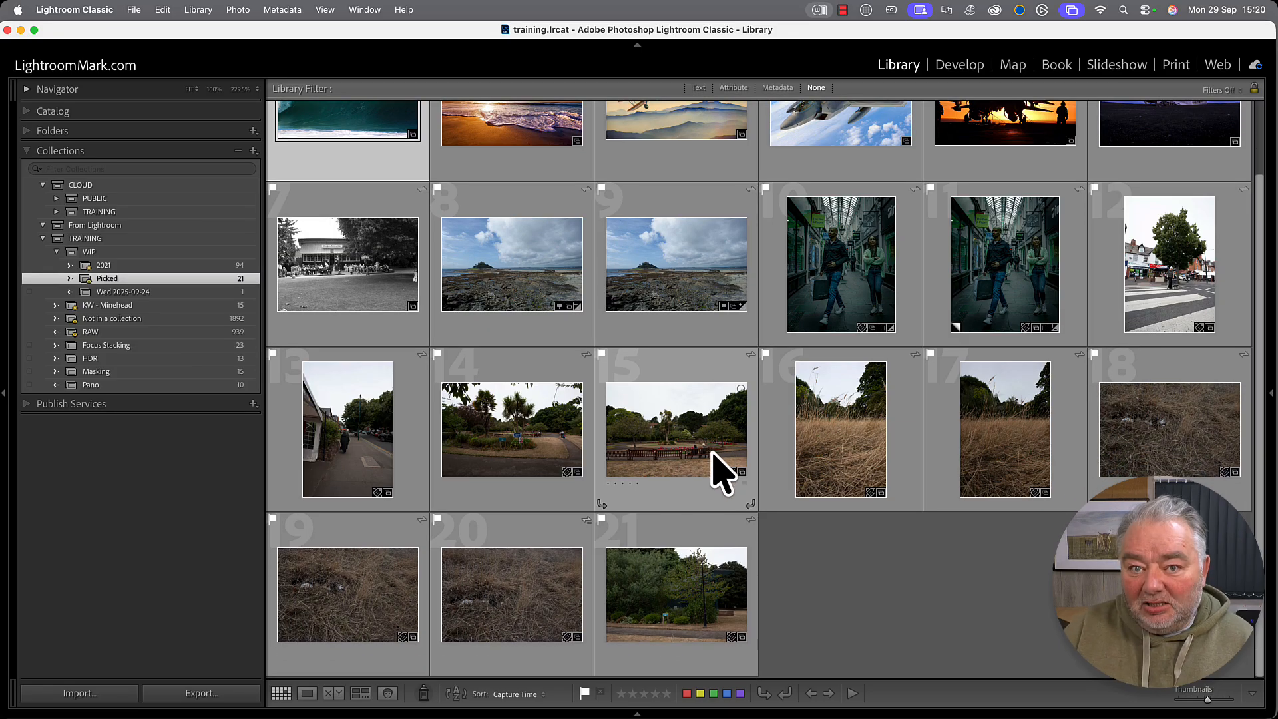
scroll(722, 474, up, 2)
scroll(723, 474, down, 2)
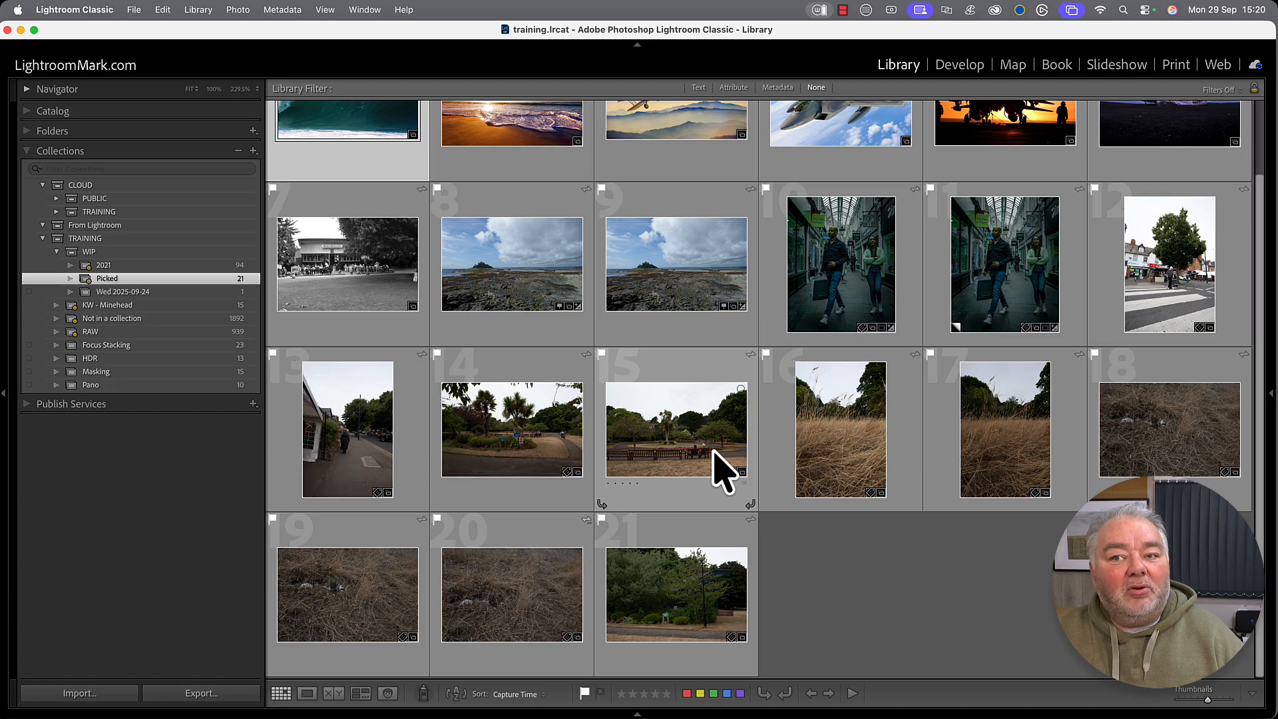
scroll(722, 474, up, 2)
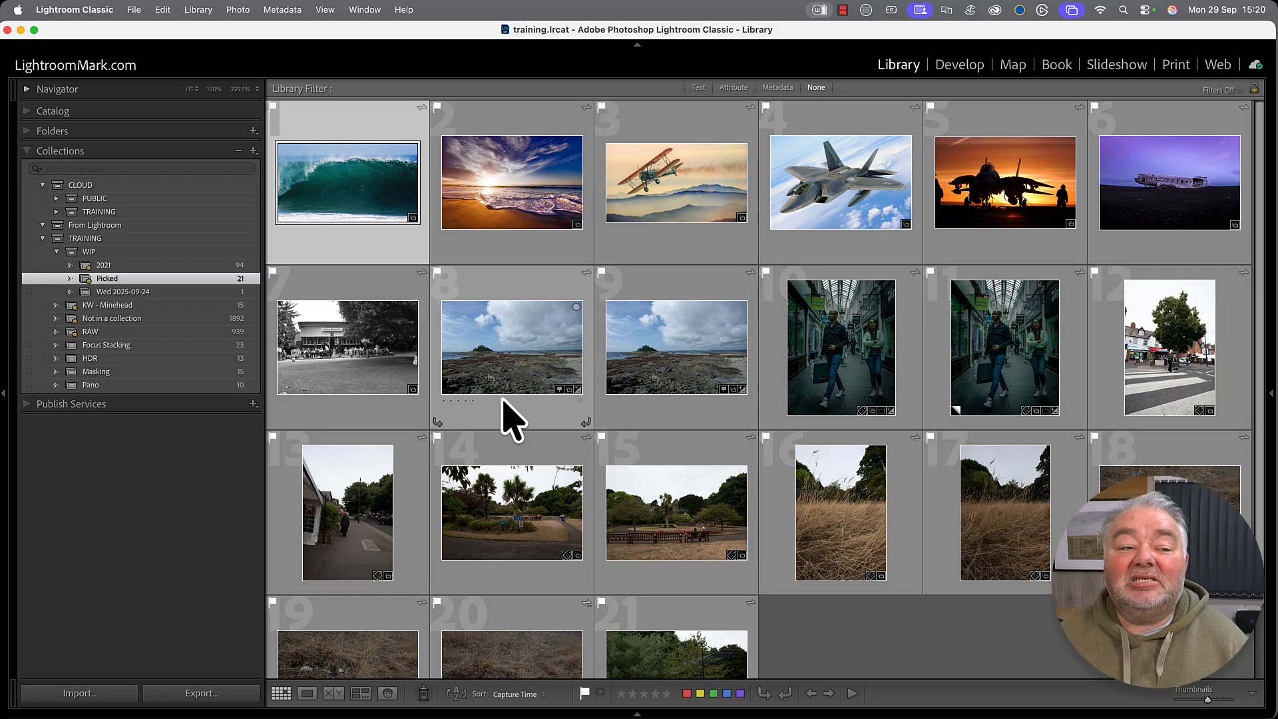
Filter Picked by Metadata date to 2025 and shrink the filter bar to show all 12 photos.
click(775, 88)
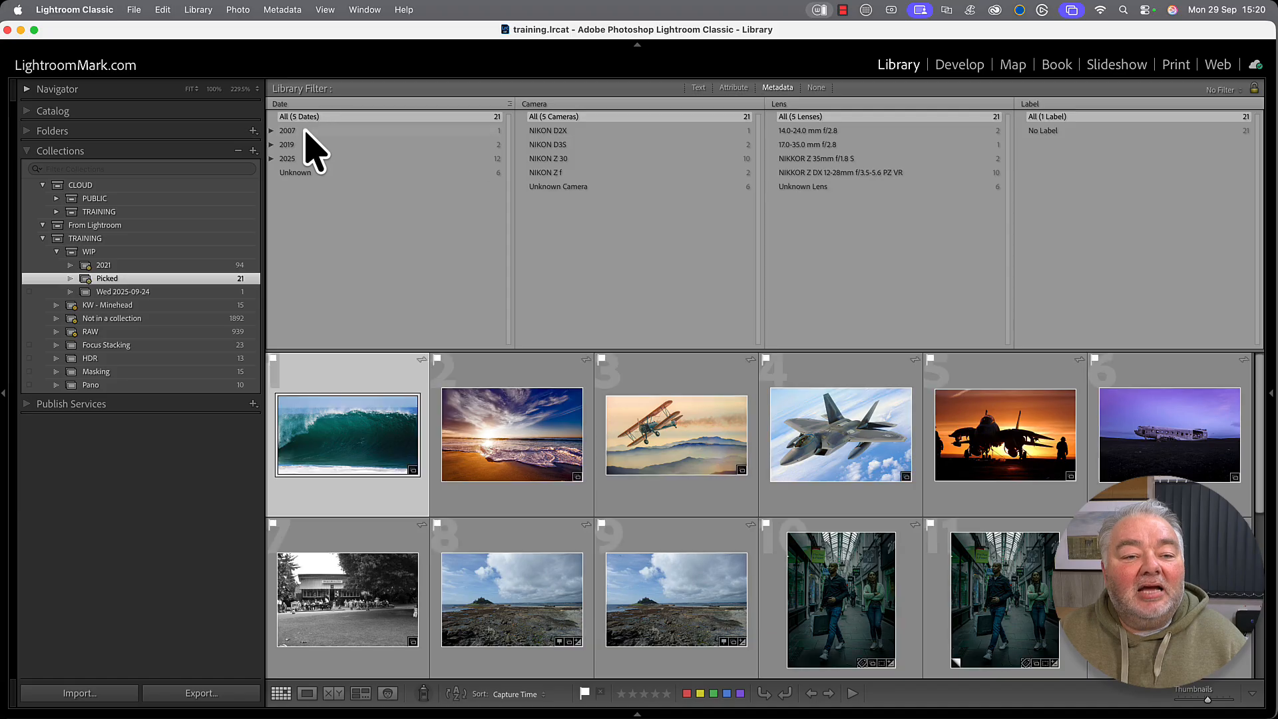
click(305, 130)
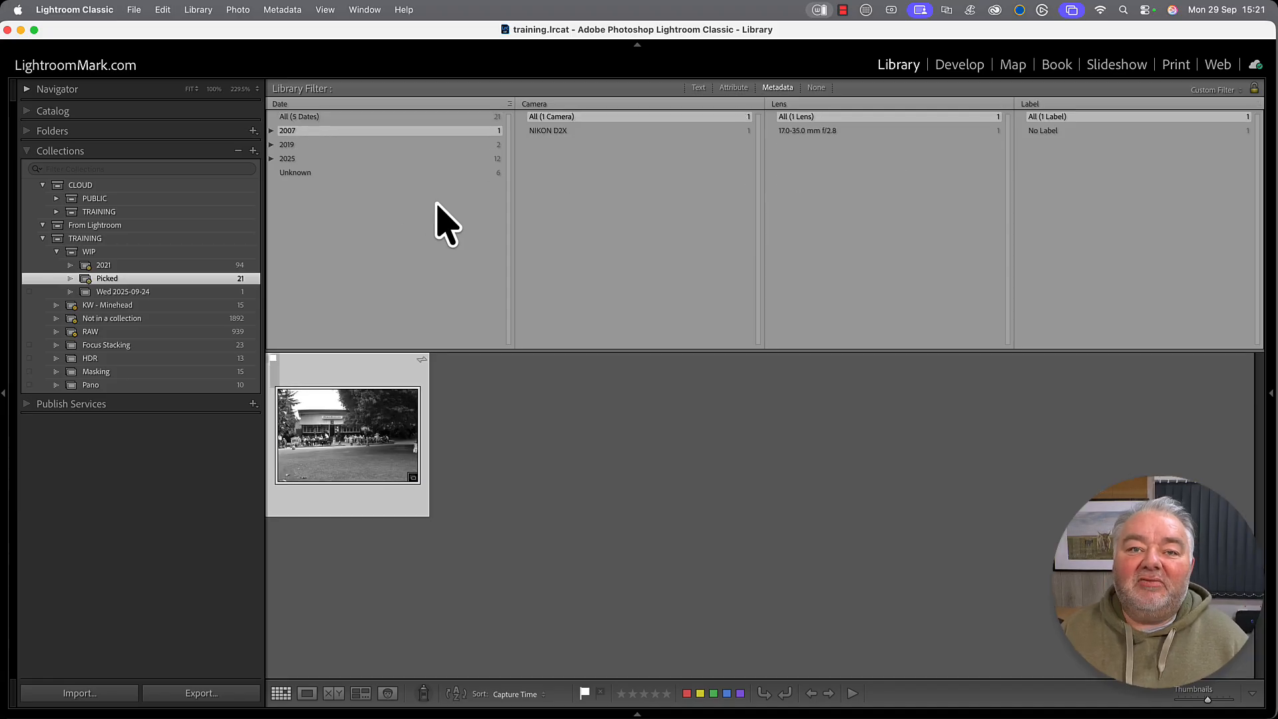
click(365, 160)
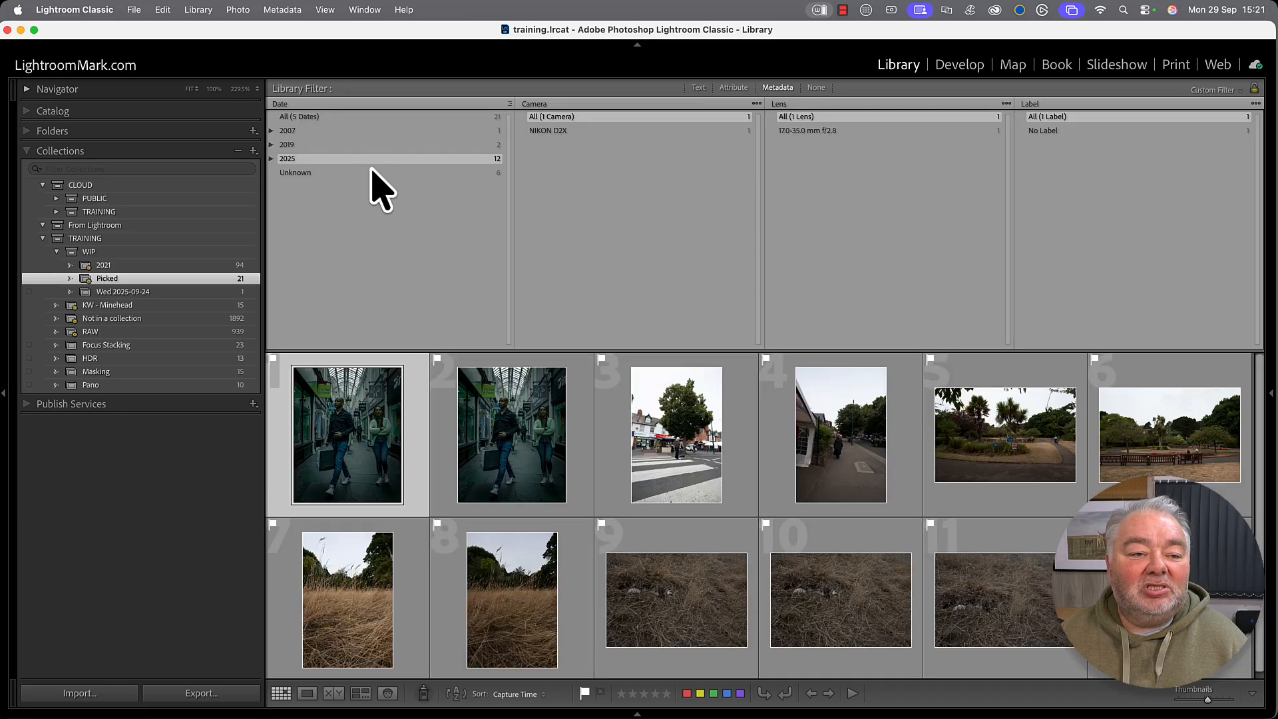
scroll(667, 528, down, 1)
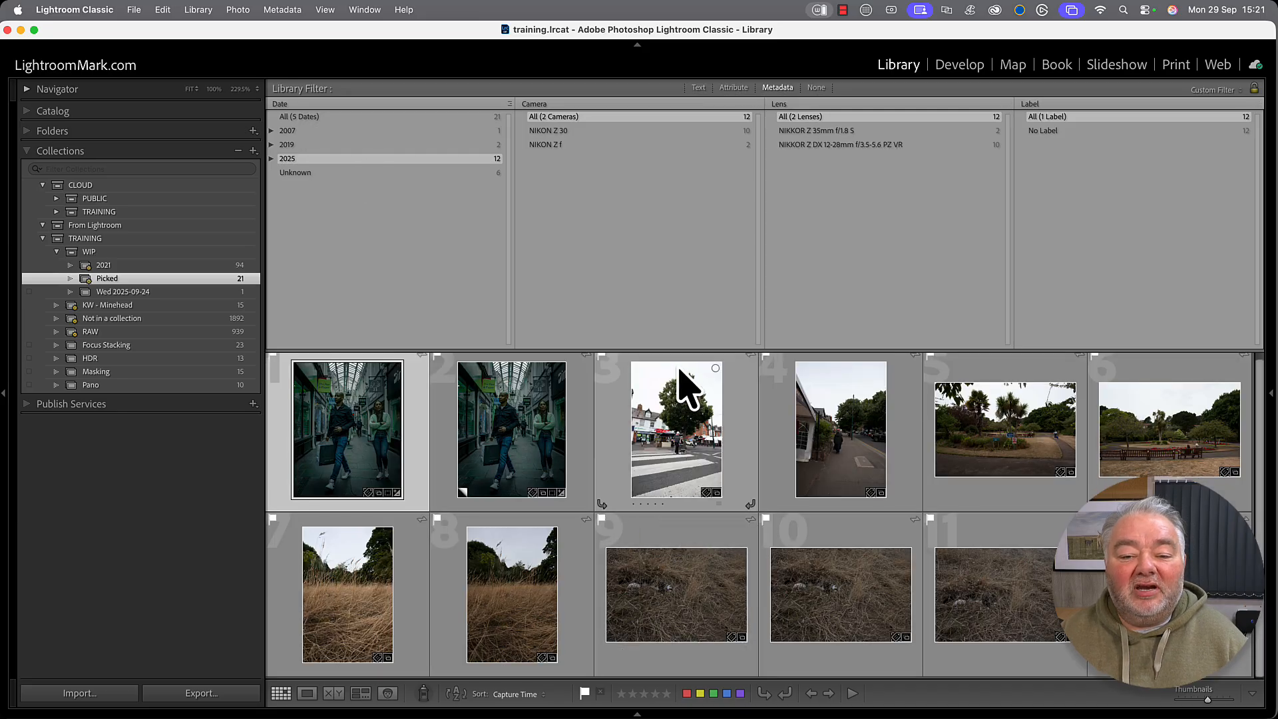
drag(680, 345, 698, 205)
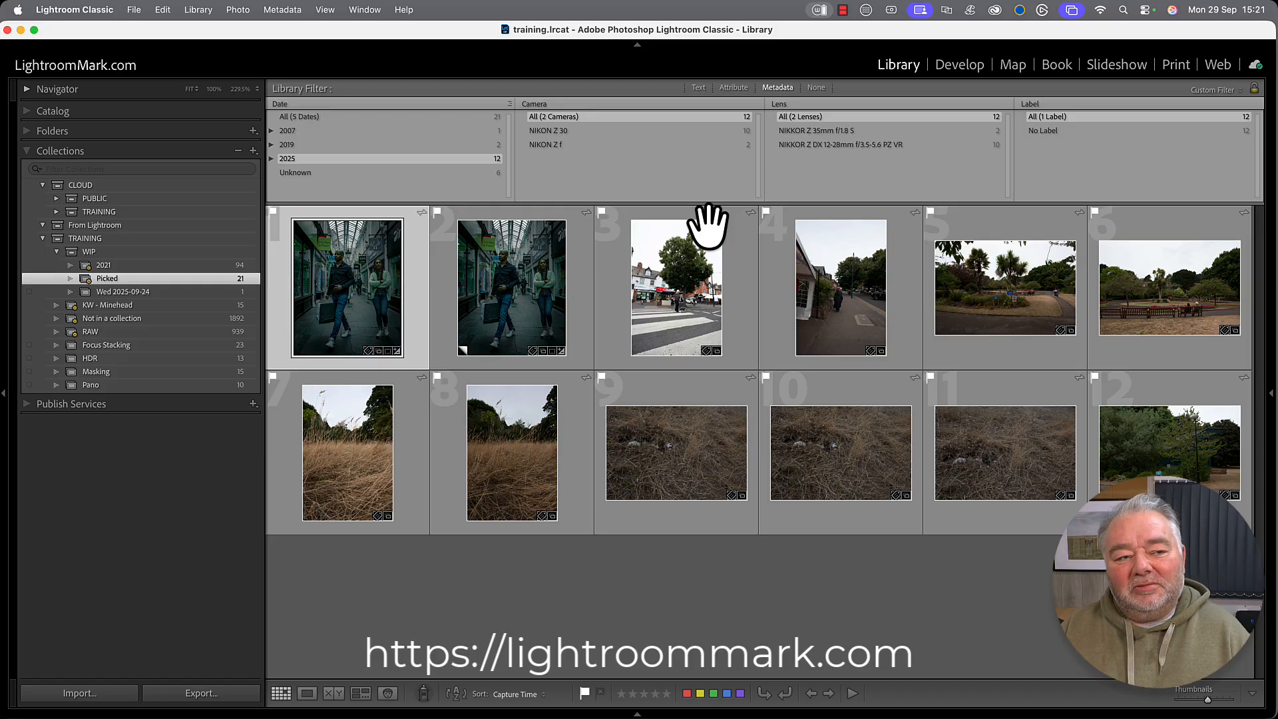
Turn off all library filters with None.
click(27, 132)
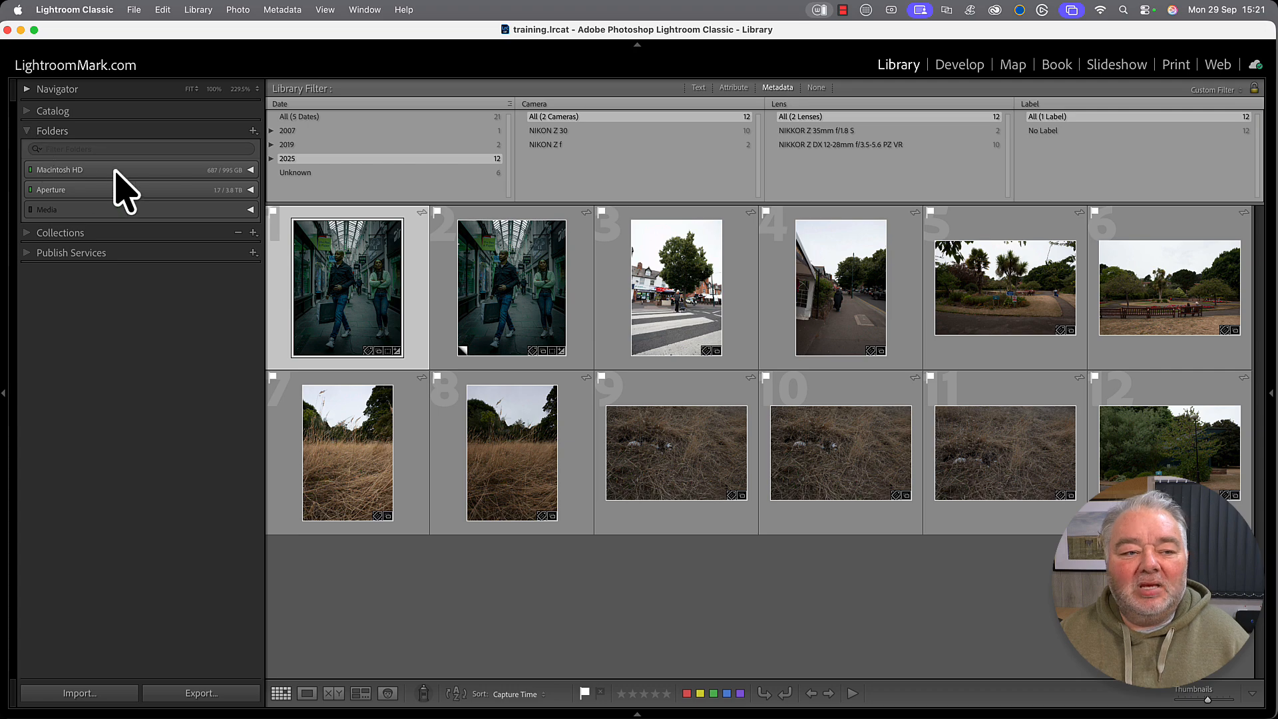
click(65, 131)
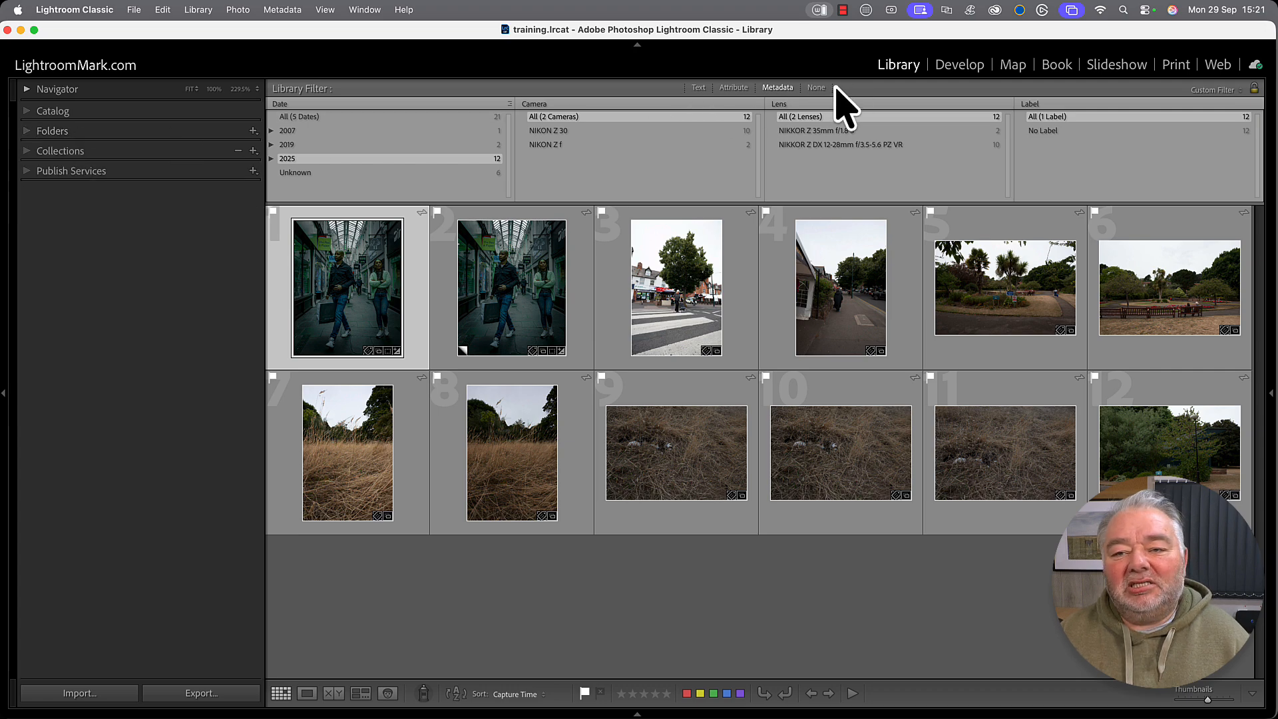
click(817, 88)
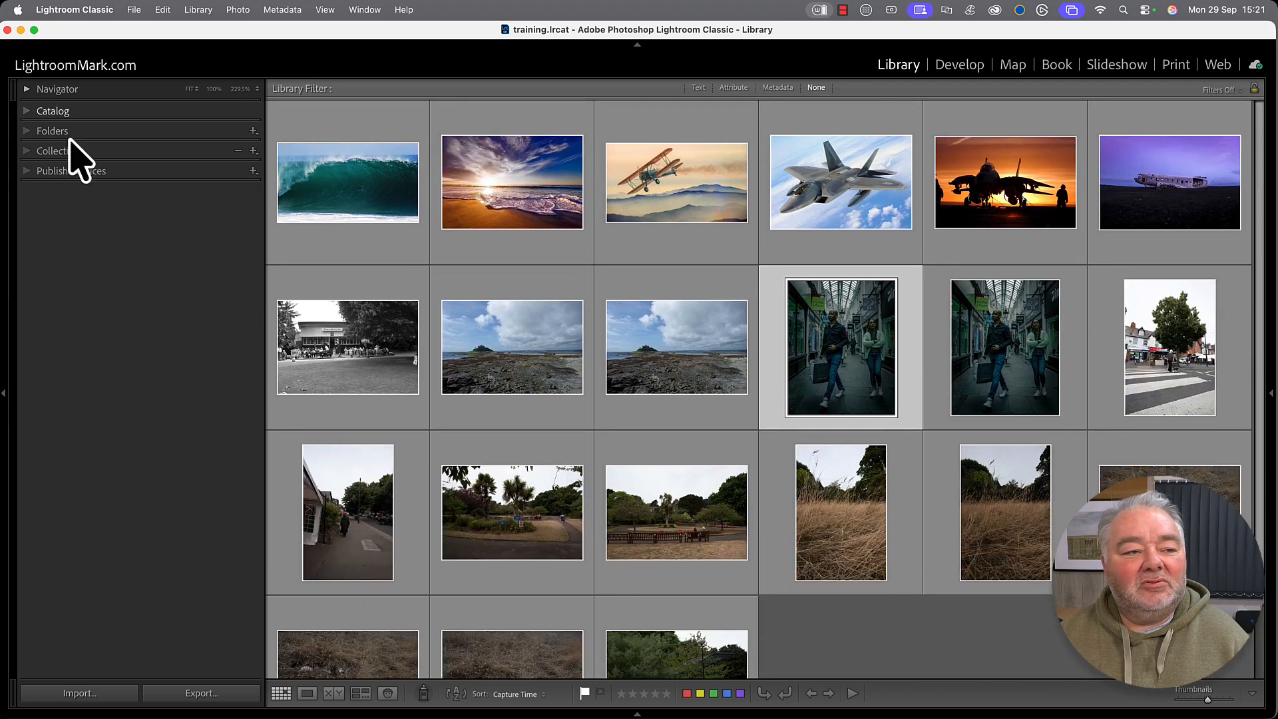
Open the Aperture > Images folder and bring up deletion of its 5 rejected photos.
click(25, 132)
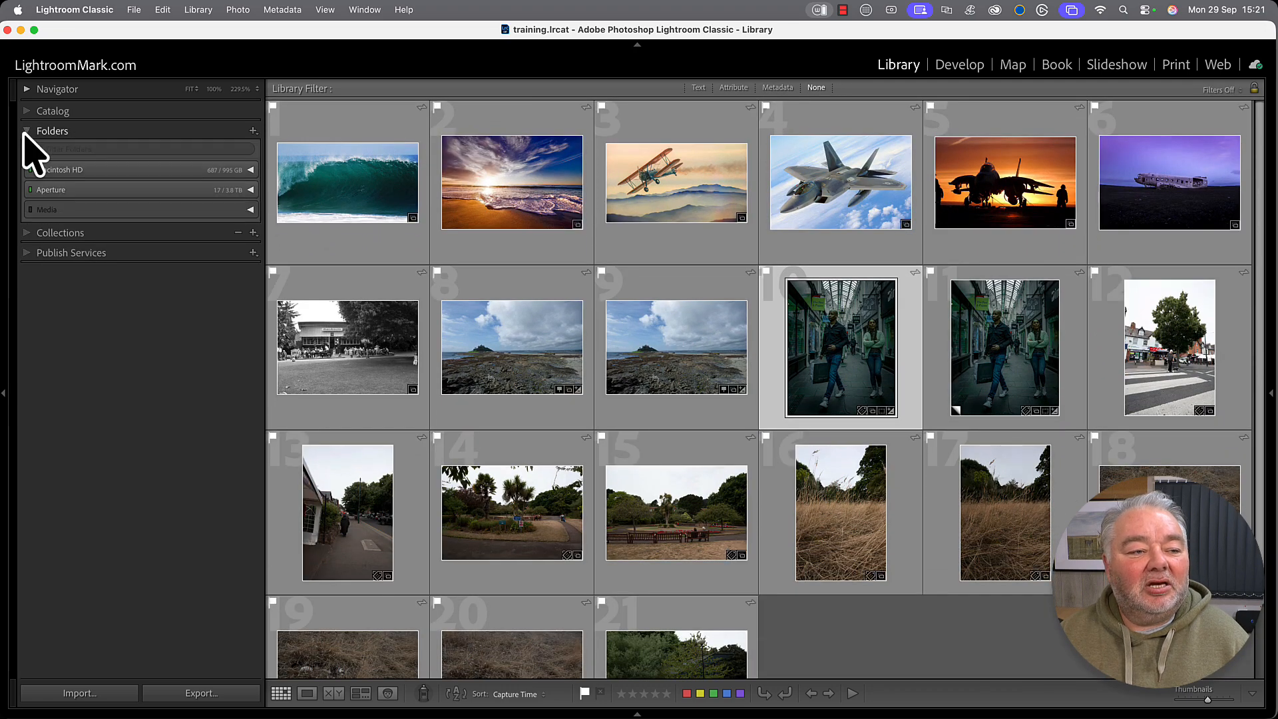
click(250, 190)
click(145, 222)
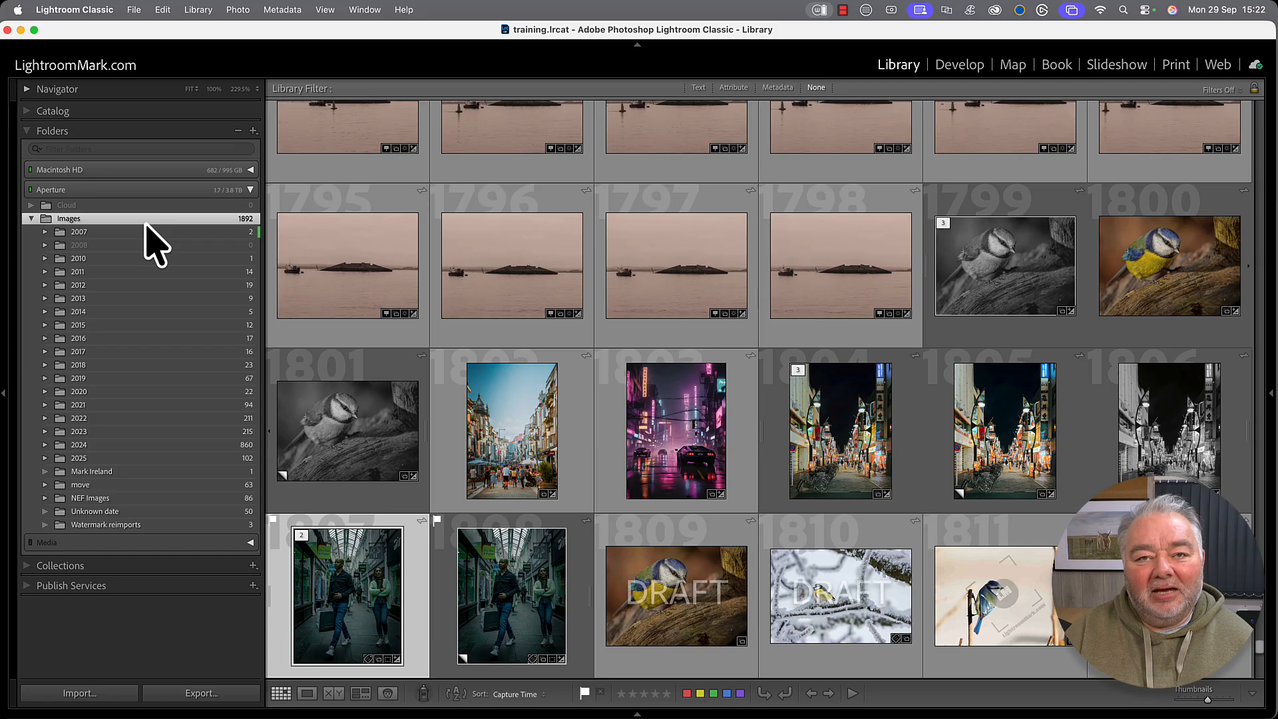
key(super+BackSpace)
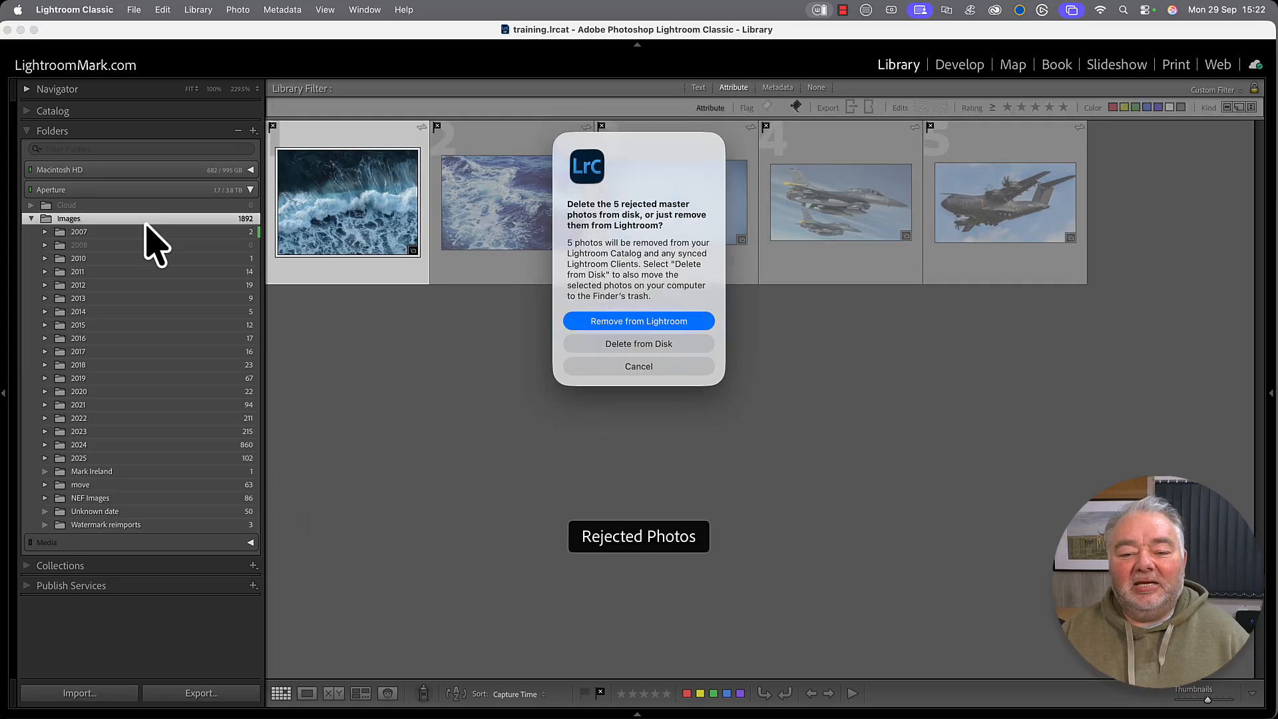